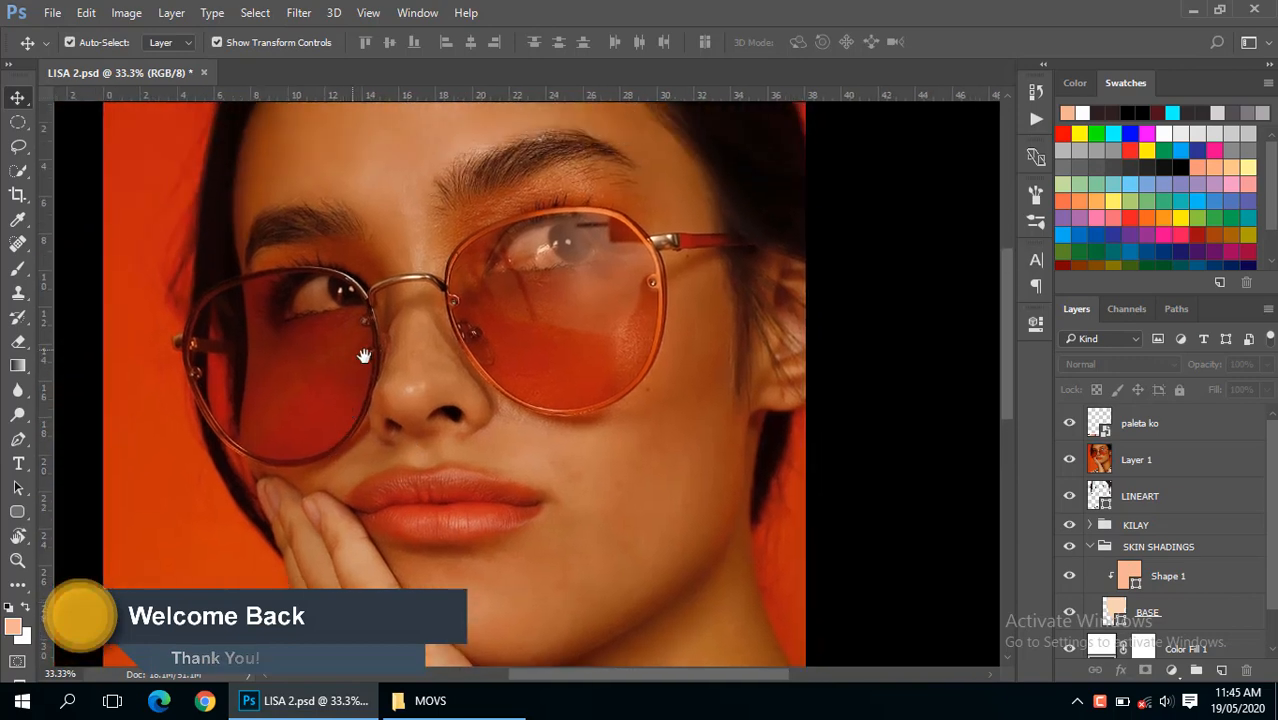
- Sample the muted salmon swatch, fourth in the paleta ko palette, as the foreground colour
scroll(432, 518, up, 1)
drag(412, 584, 431, 388)
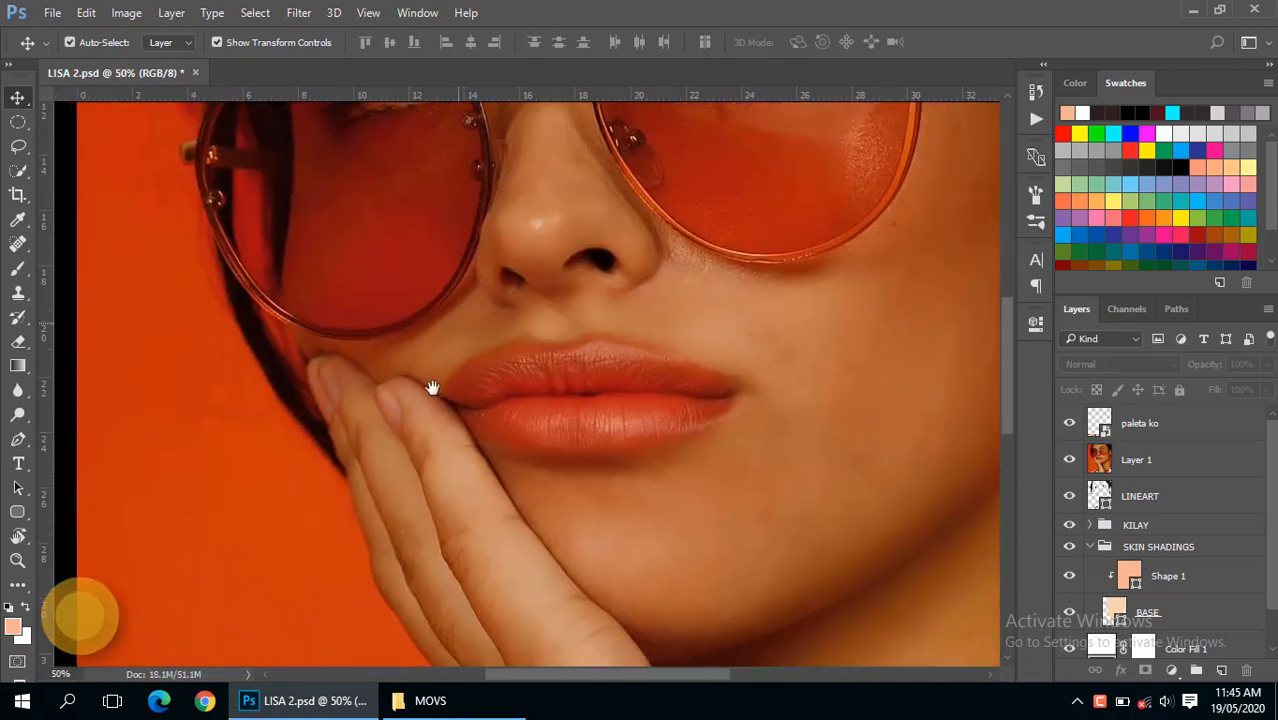
drag(348, 611, 348, 536)
scroll(350, 535, down, 1)
drag(393, 481, 416, 402)
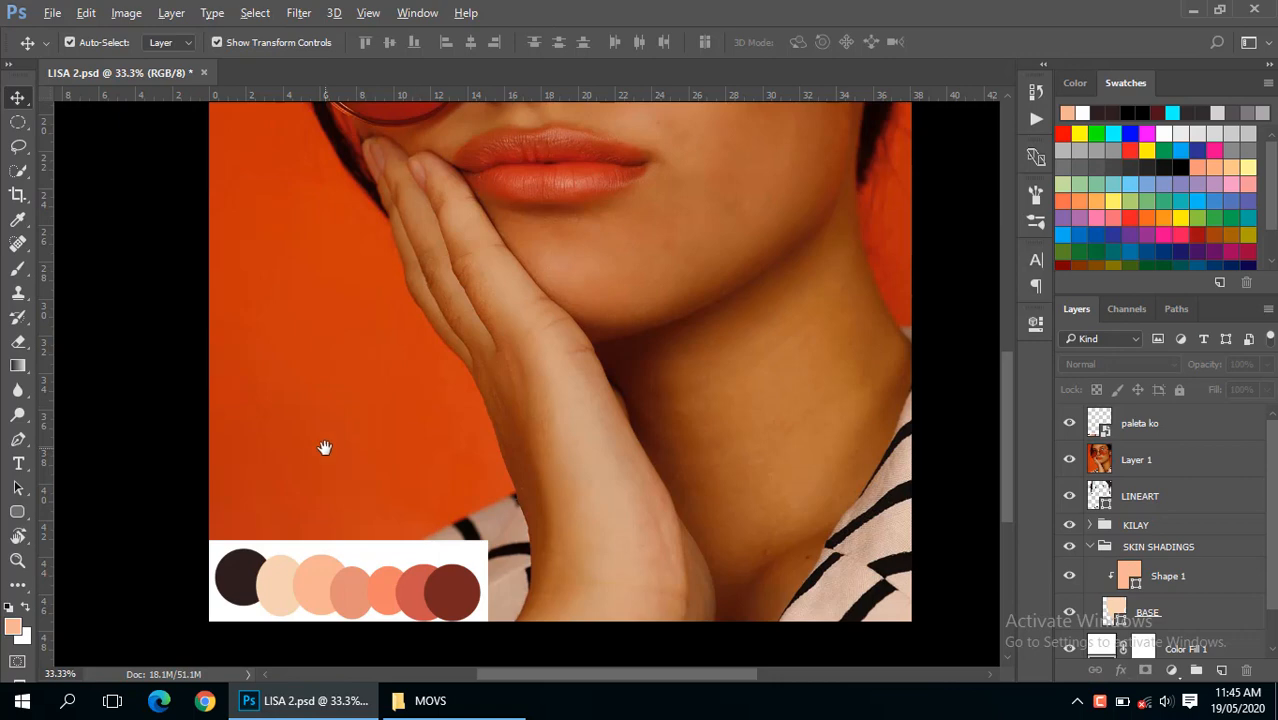
scroll(325, 447, down, 1)
drag(441, 310, 437, 414)
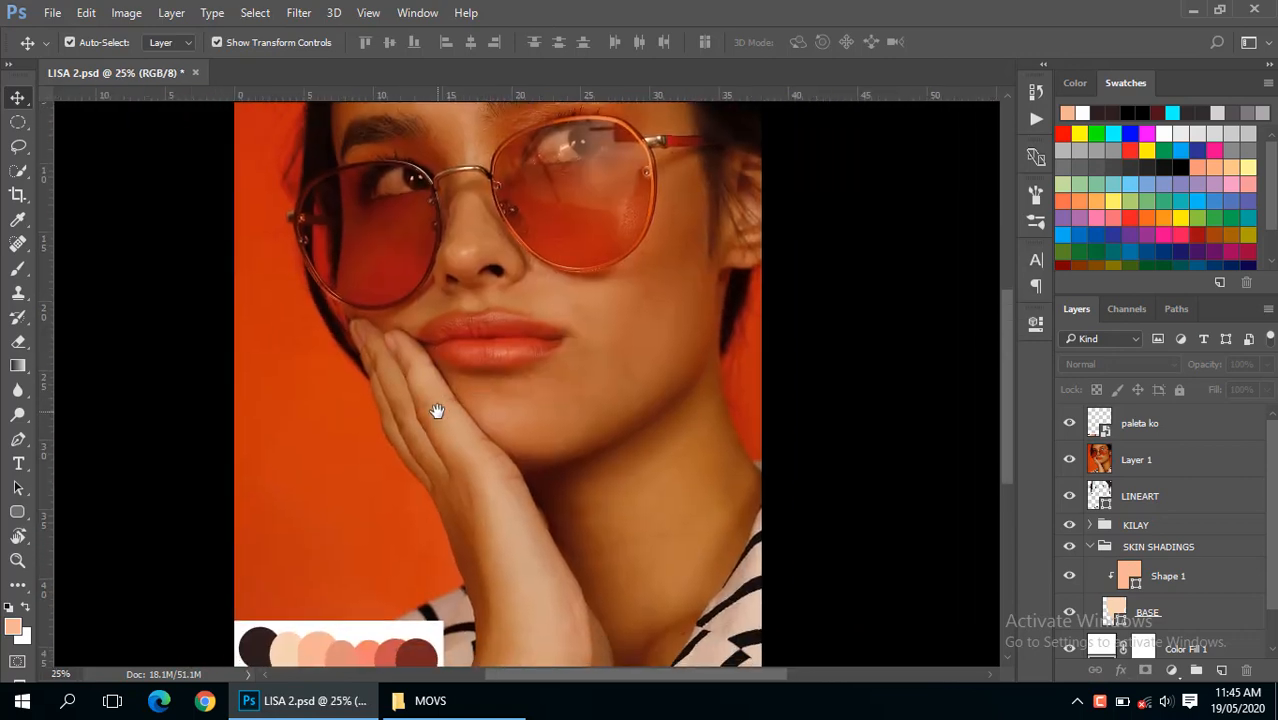
key(i)
scroll(366, 499, down, 3)
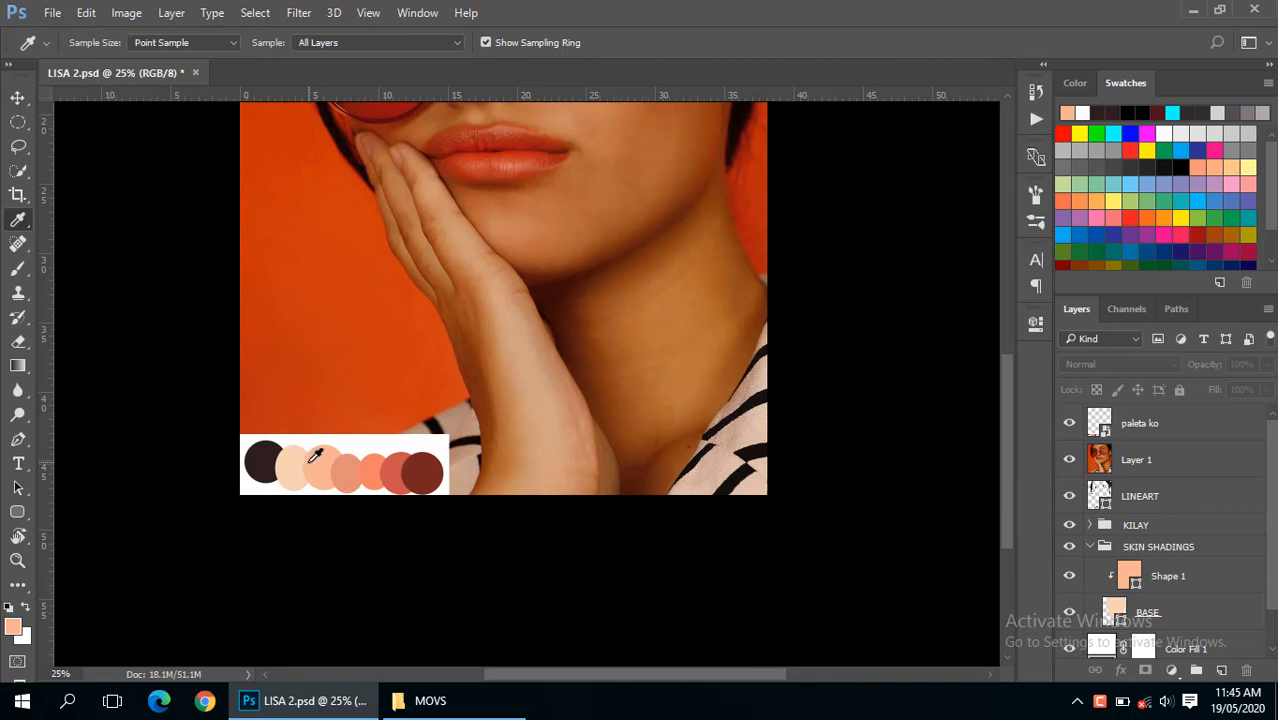
click(352, 467)
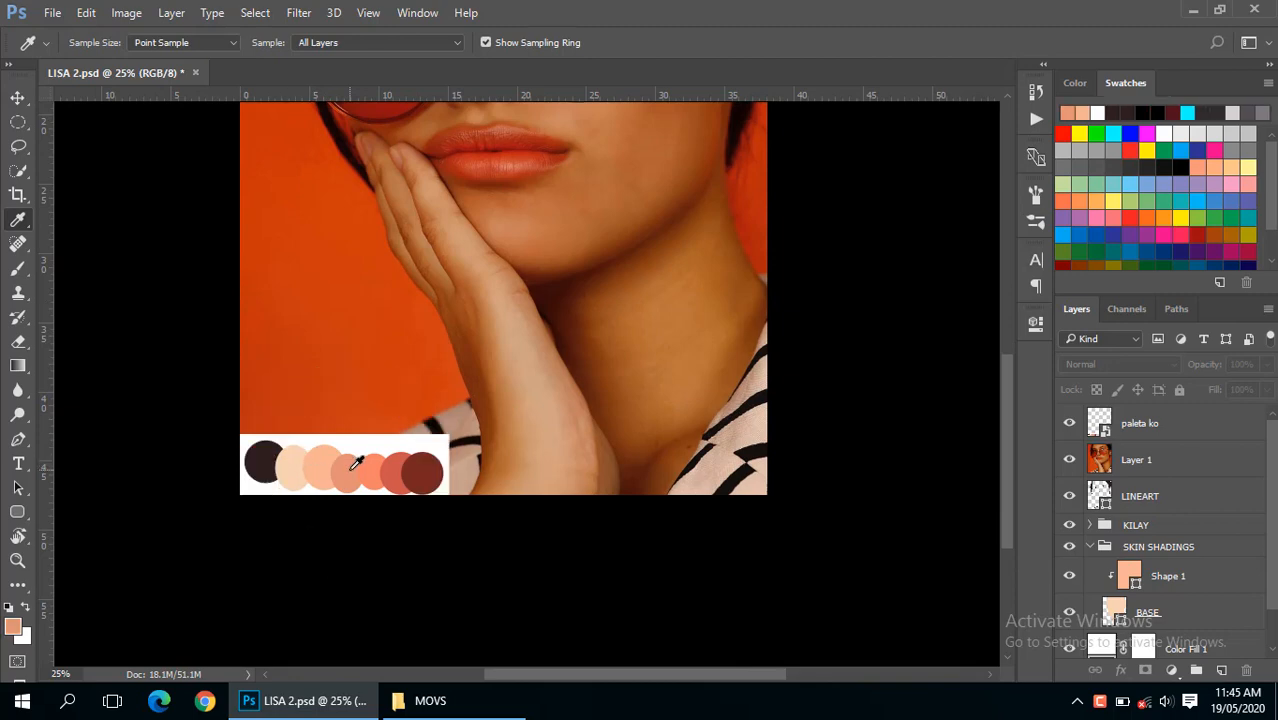
drag(457, 257, 402, 456)
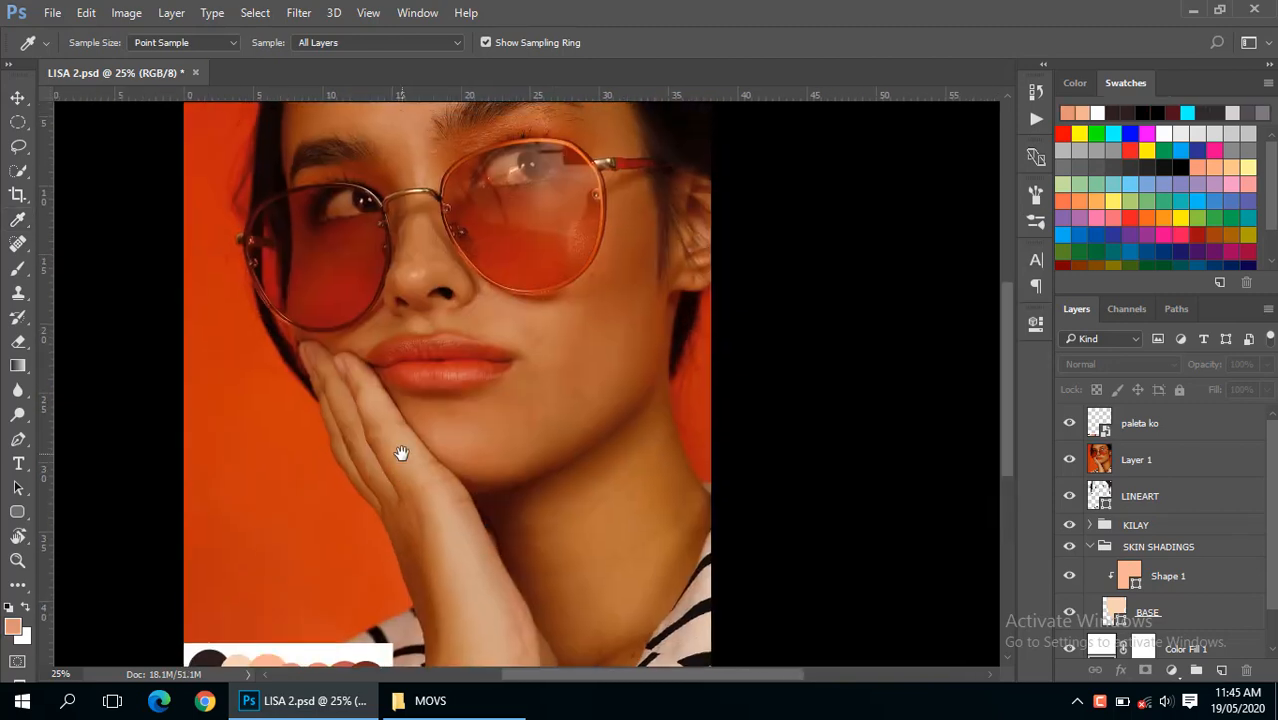
- Activate the Pen tool in Shape mode and select the Shape 1 layer in the SKIN SHADINGS group
key(p)
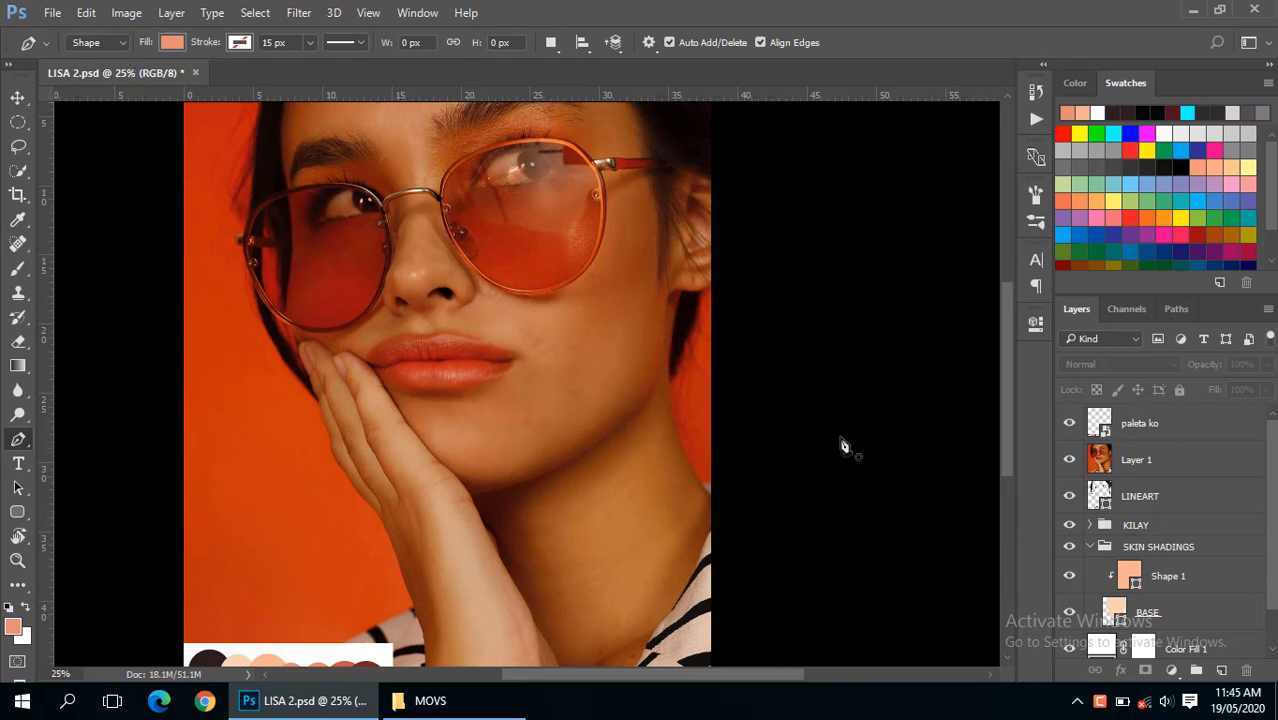
click(1146, 590)
drag(720, 445, 767, 470)
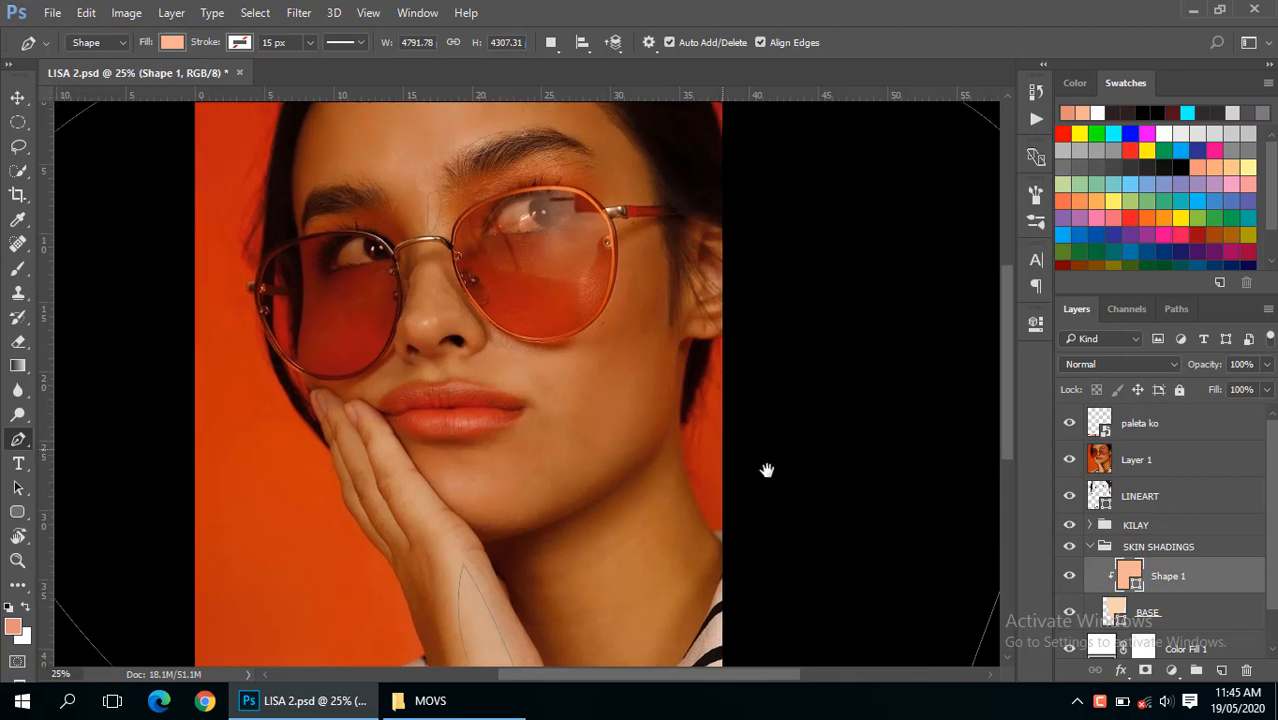
ctrl+click(526, 313)
drag(414, 328, 536, 317)
drag(529, 241, 529, 342)
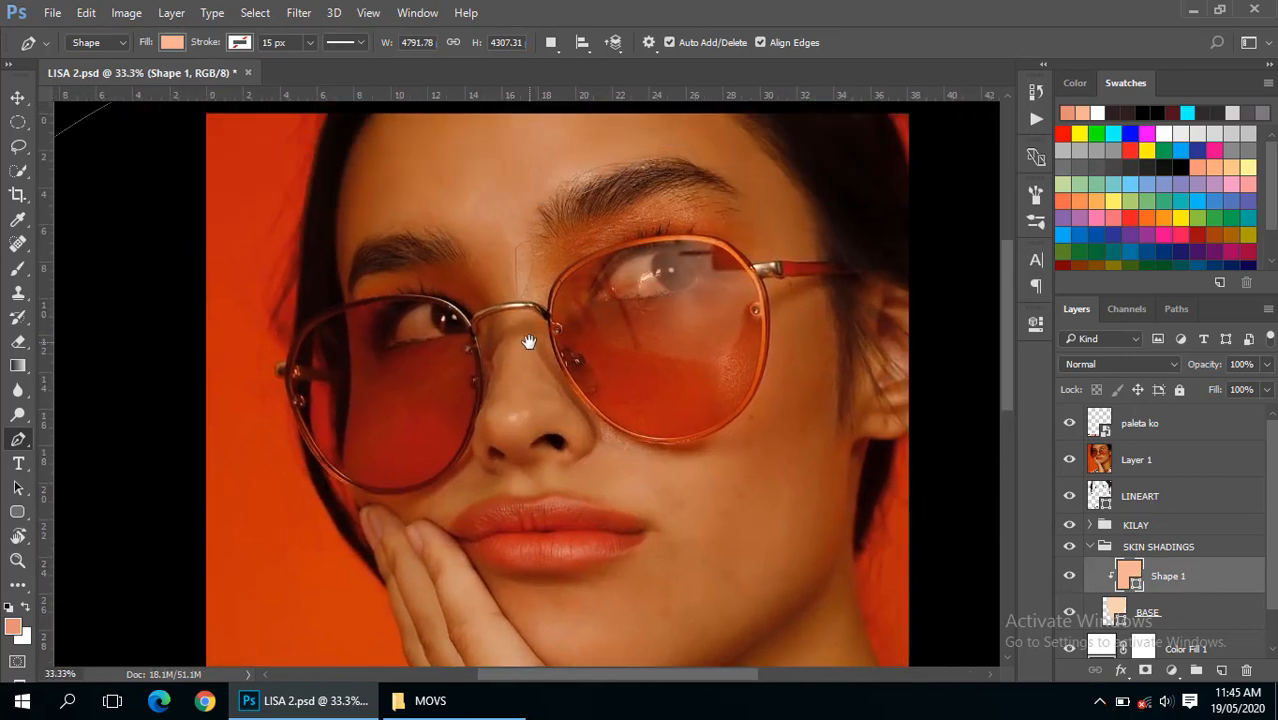
- Hide the Layer 1 reference photo and add a layer mask to Shape 1
click(1069, 460)
drag(635, 459, 613, 277)
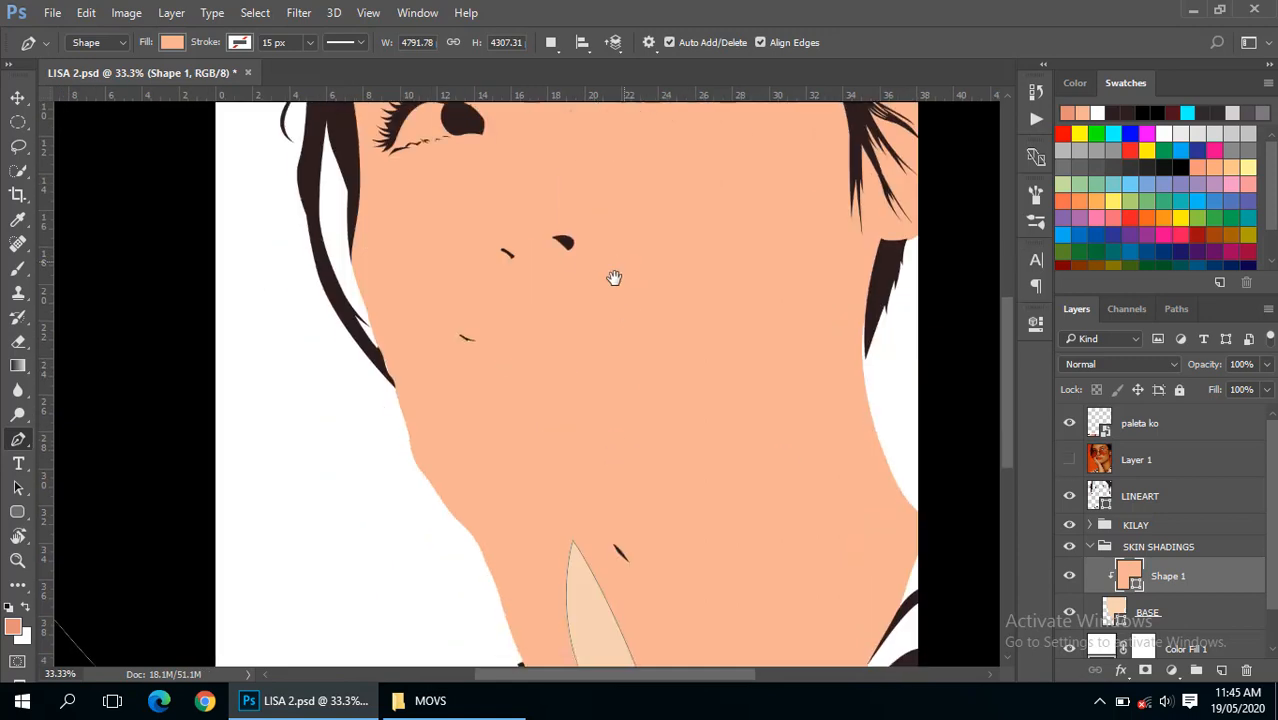
alt+click(579, 391)
drag(613, 548, 584, 343)
key(ctrl+plus)
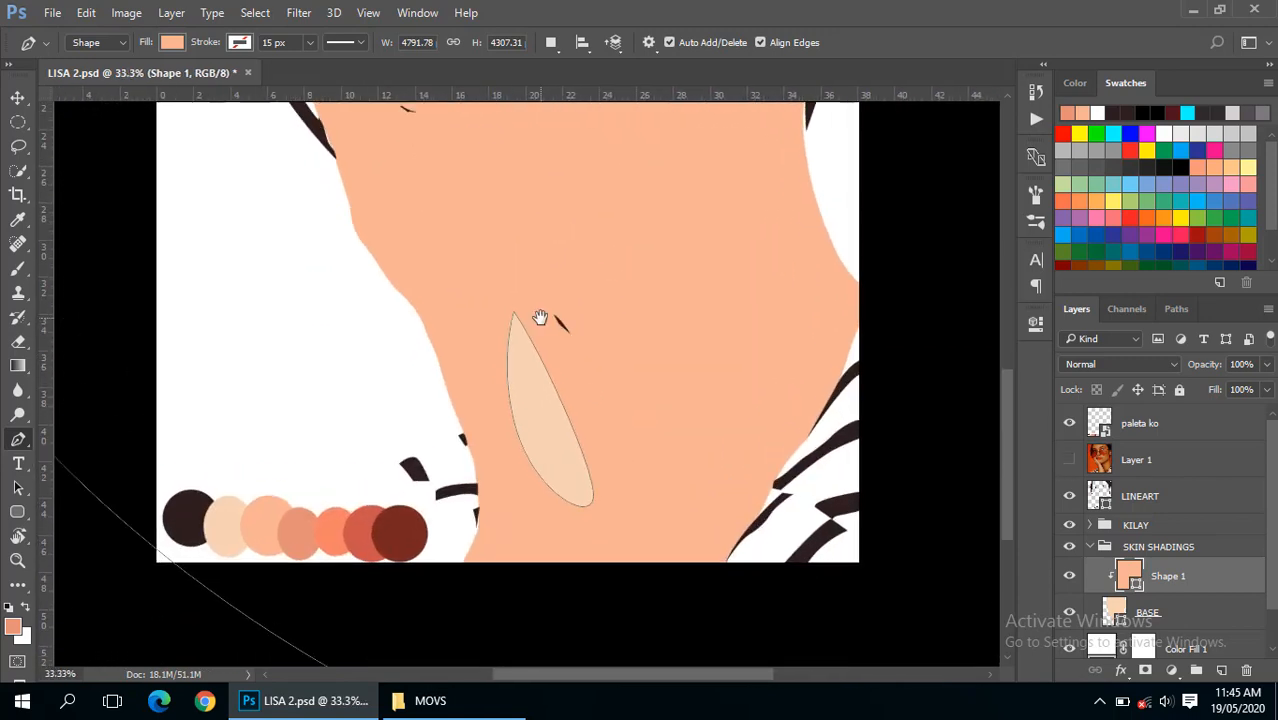
key(ctrl+plus)
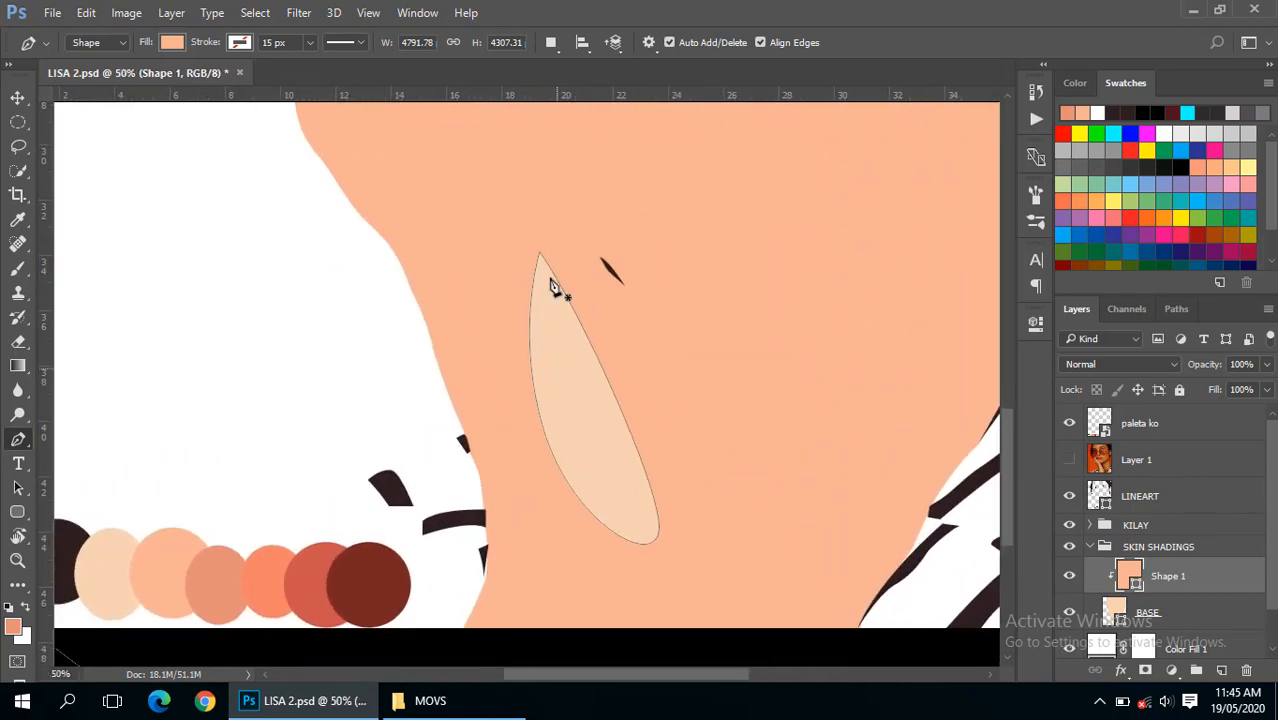
click(1147, 669)
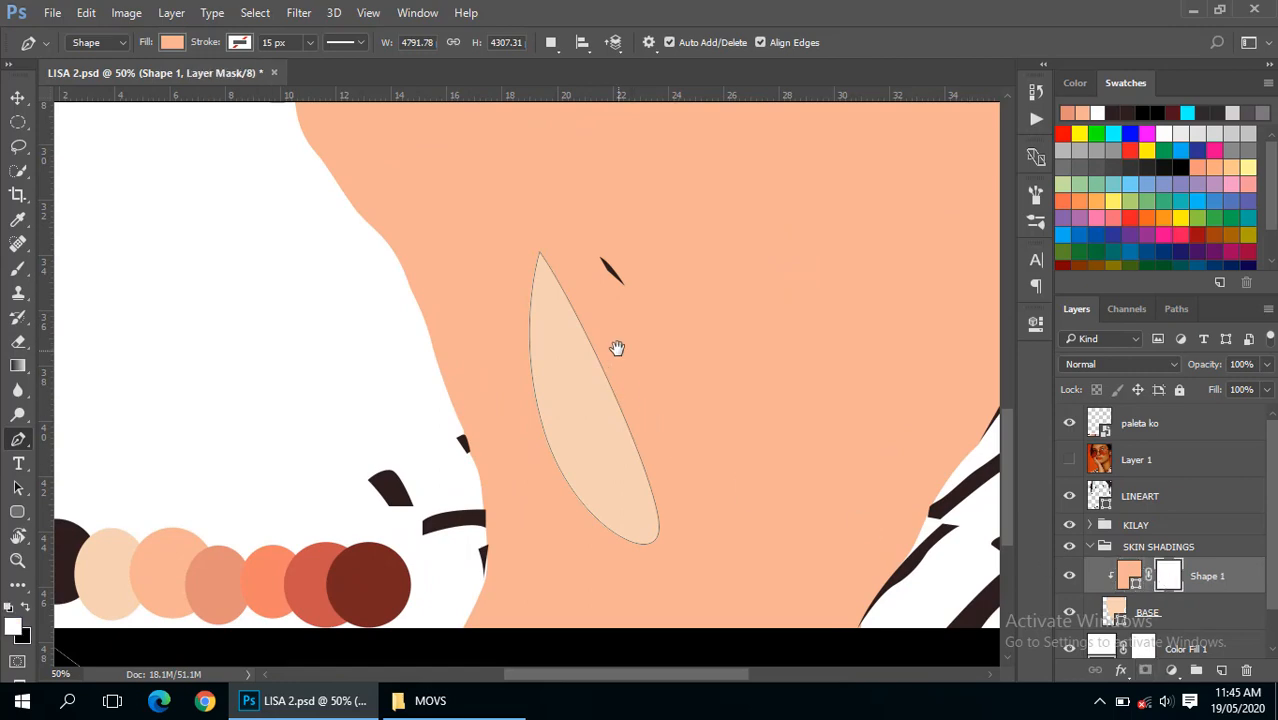
- Show the Layer 1 reference photo again over the vector artwork
key(ctrl+minus)
key(ctrl+minus)
drag(557, 163, 551, 383)
click(1069, 460)
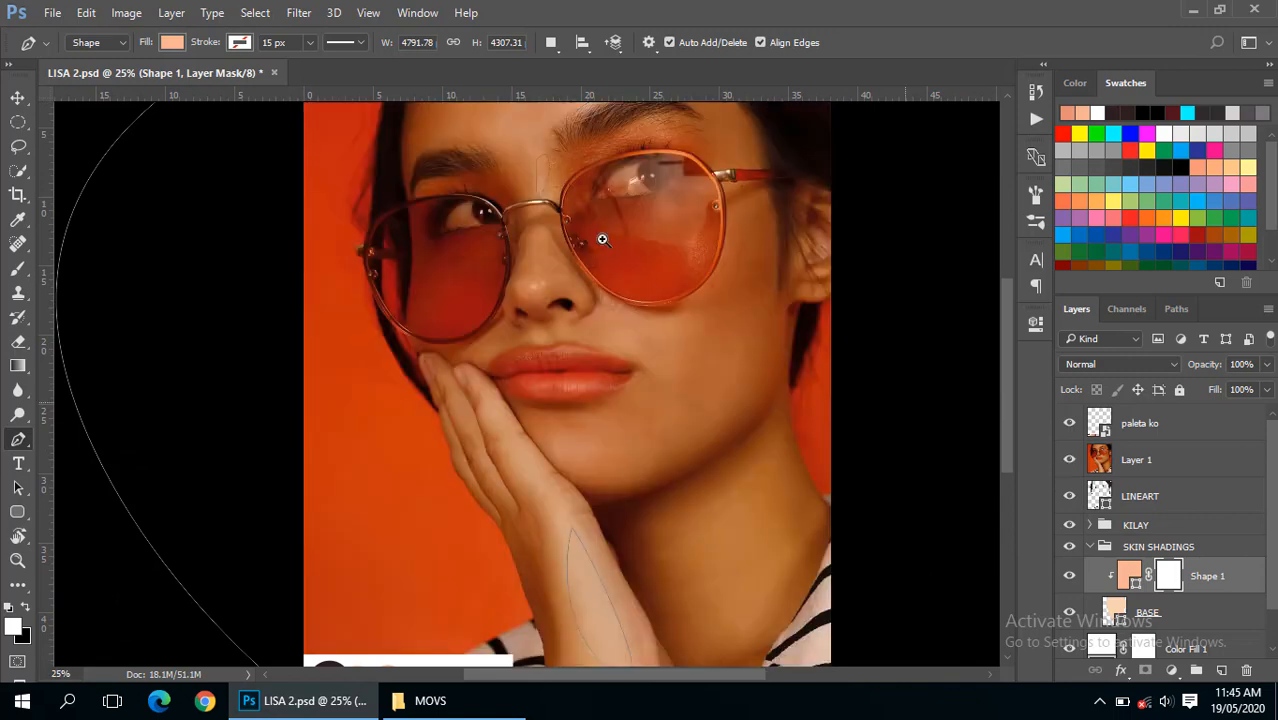
- Examine the skin shadows on the nose, forehead, cheeks, chin and hand in the reference photo, along with the colour palette
ctrl+click(602, 237)
ctrl+click(548, 228)
drag(517, 304, 531, 313)
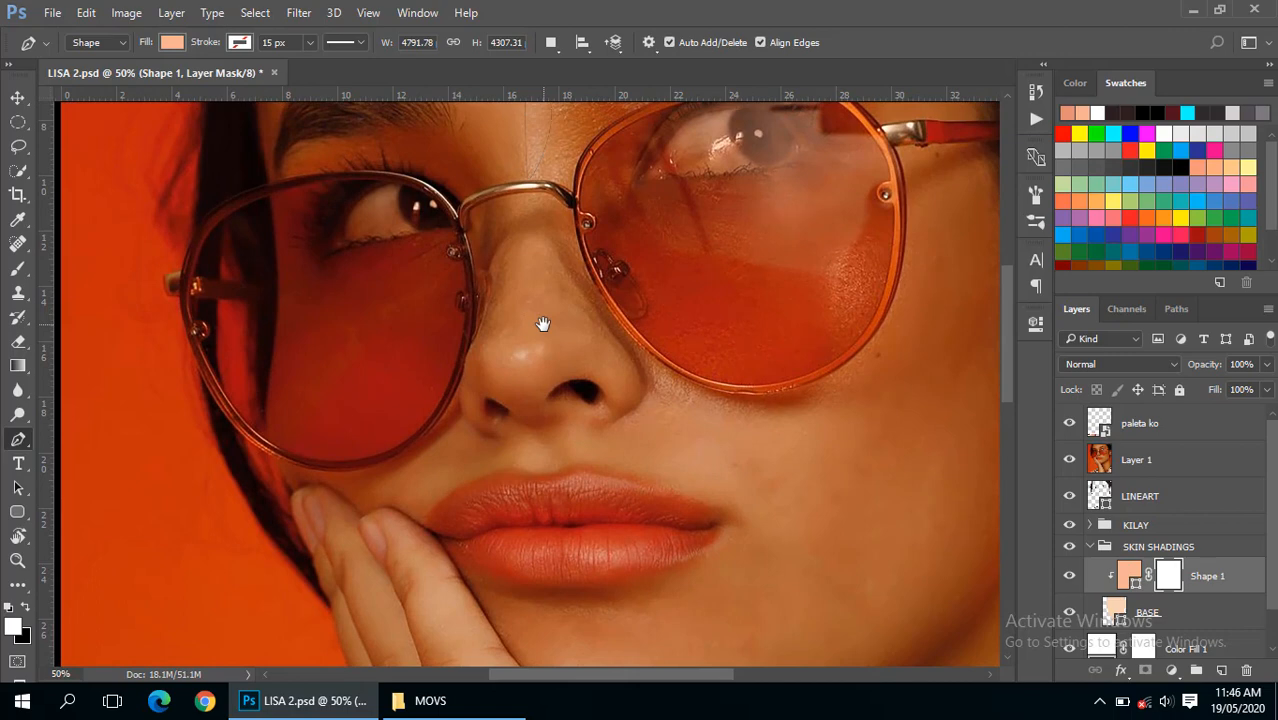
drag(578, 316, 476, 428)
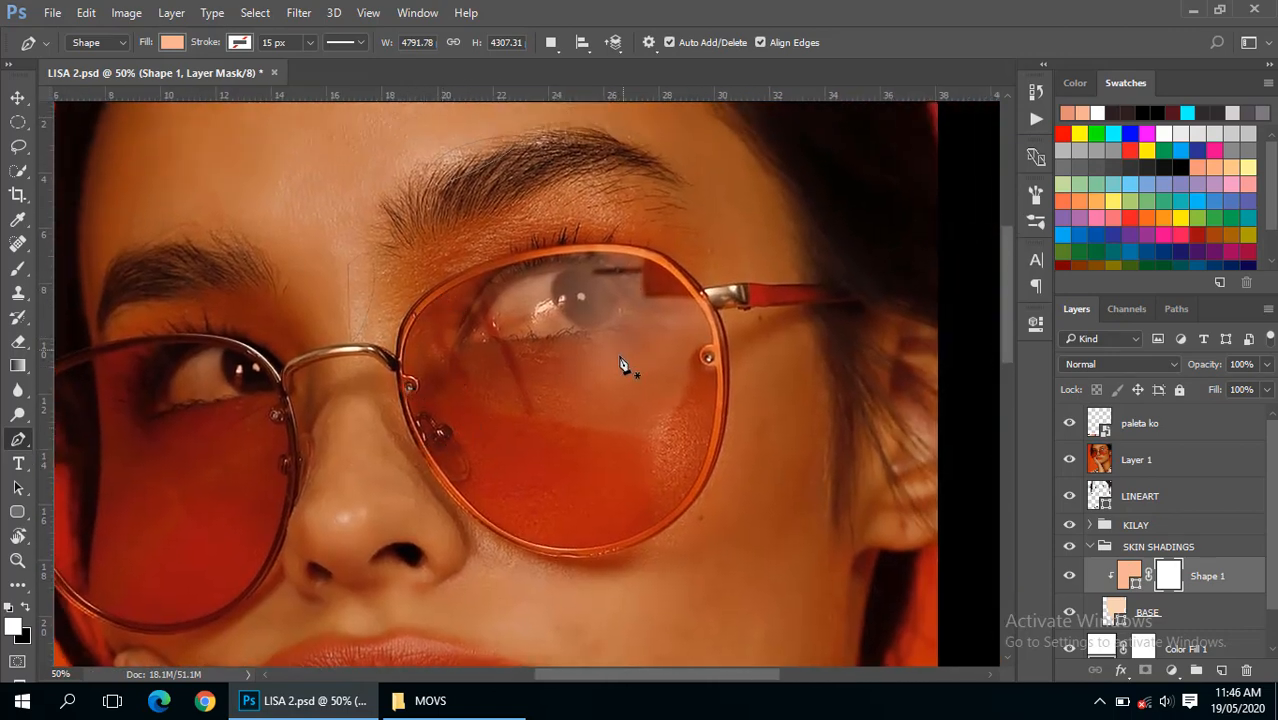
alt+click(669, 387)
drag(462, 329, 585, 289)
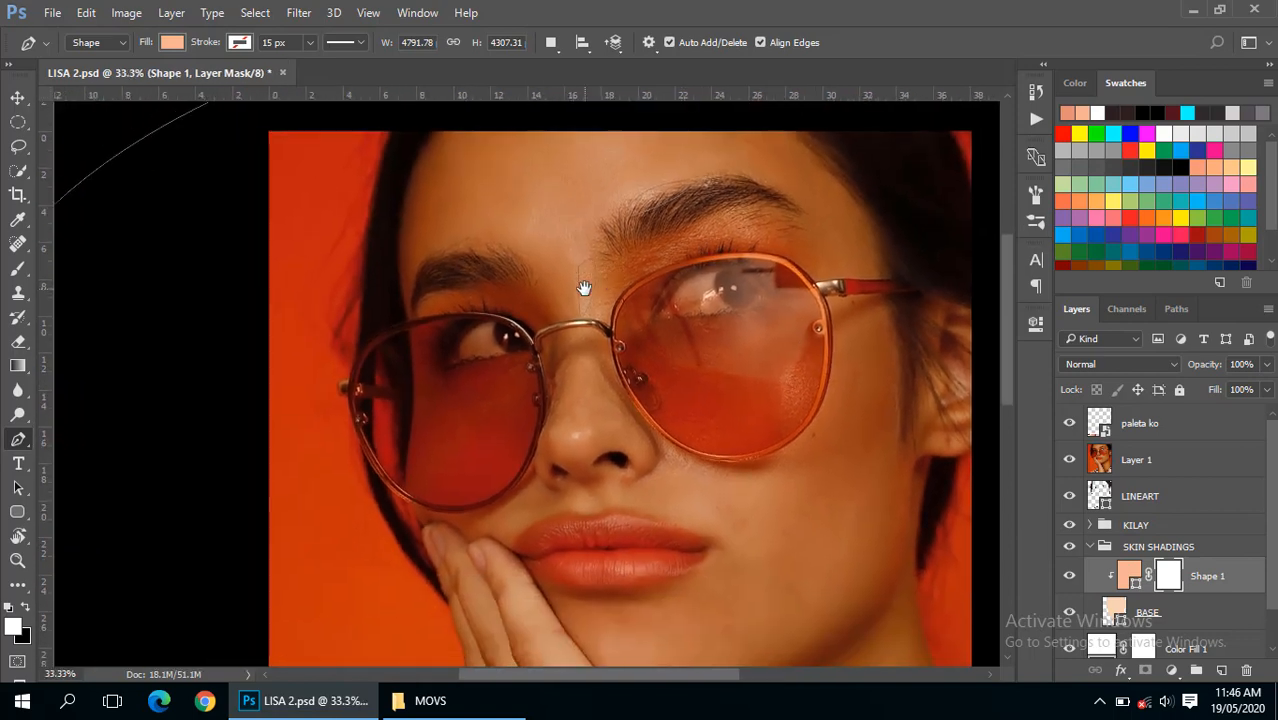
drag(508, 275, 574, 249)
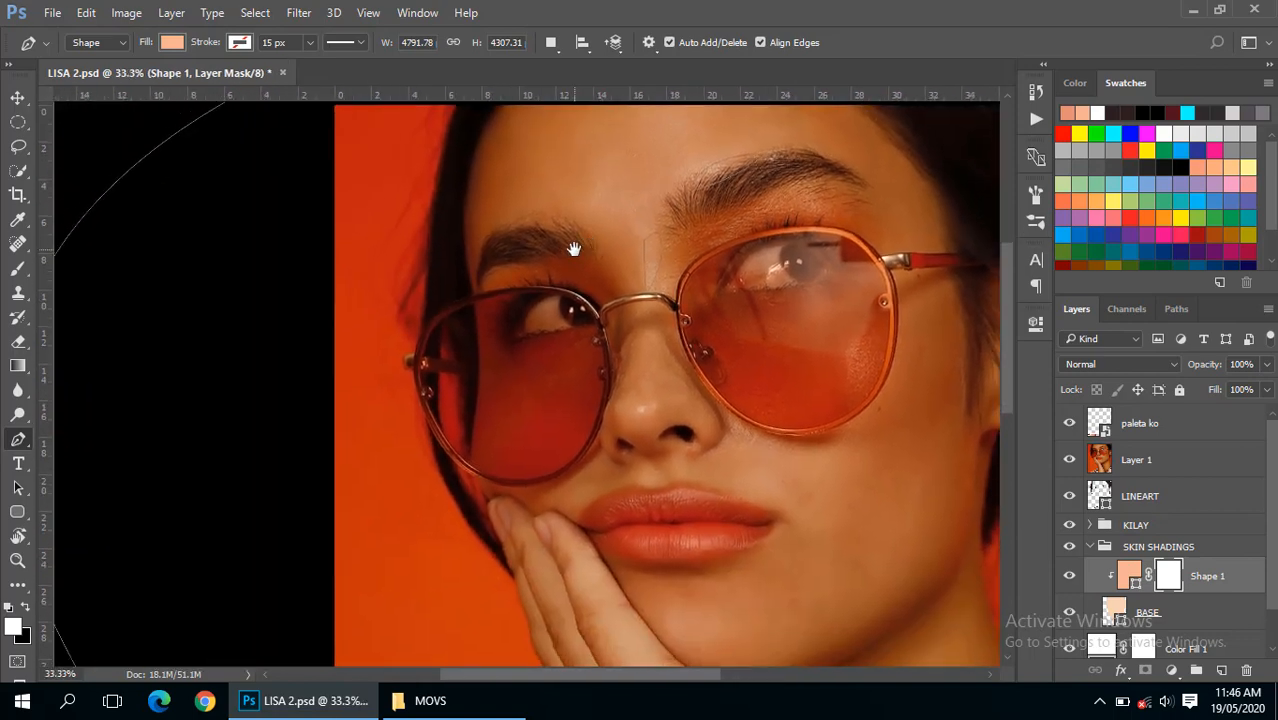
drag(641, 414, 599, 260)
drag(650, 525, 482, 372)
drag(697, 257, 765, 371)
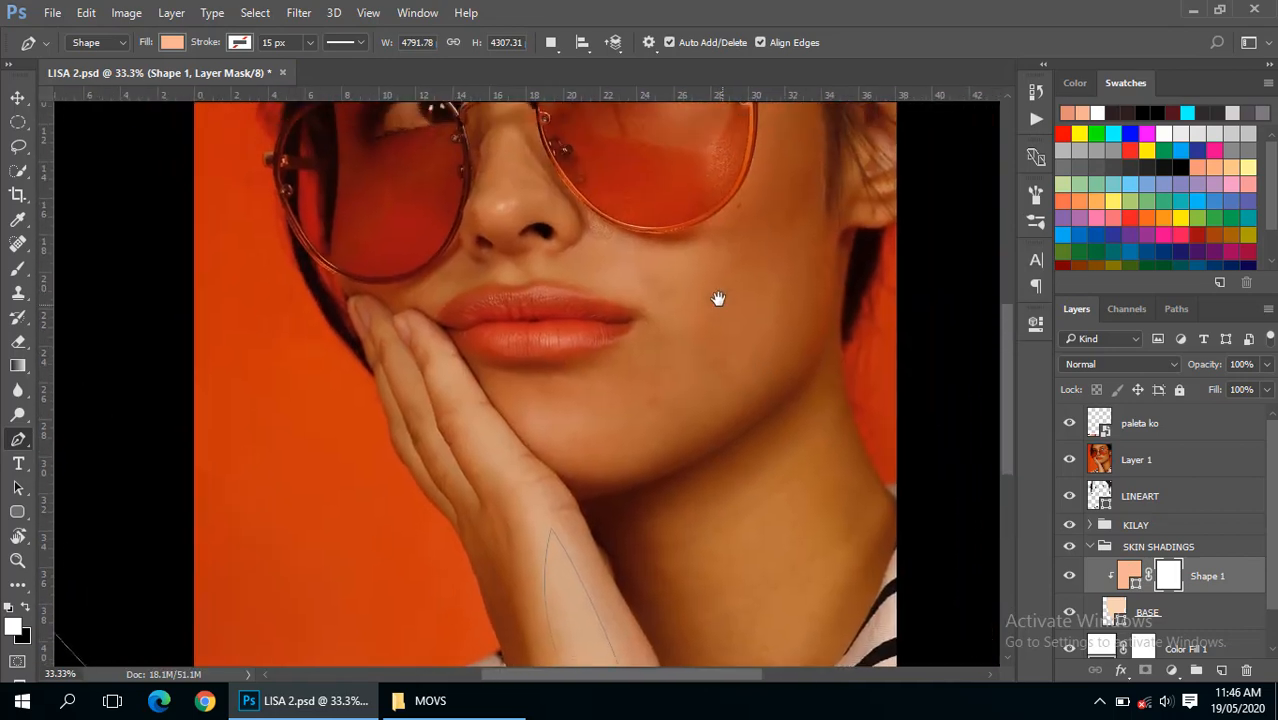
drag(719, 297, 694, 434)
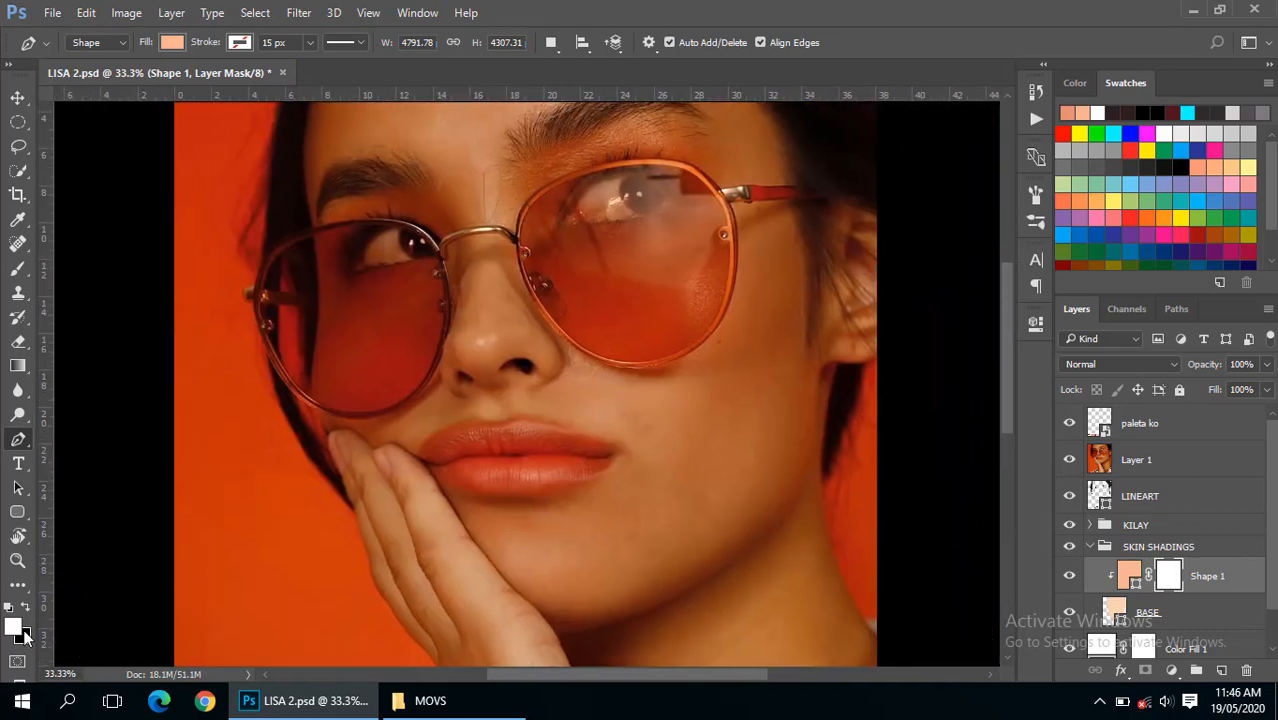
drag(338, 598, 385, 322)
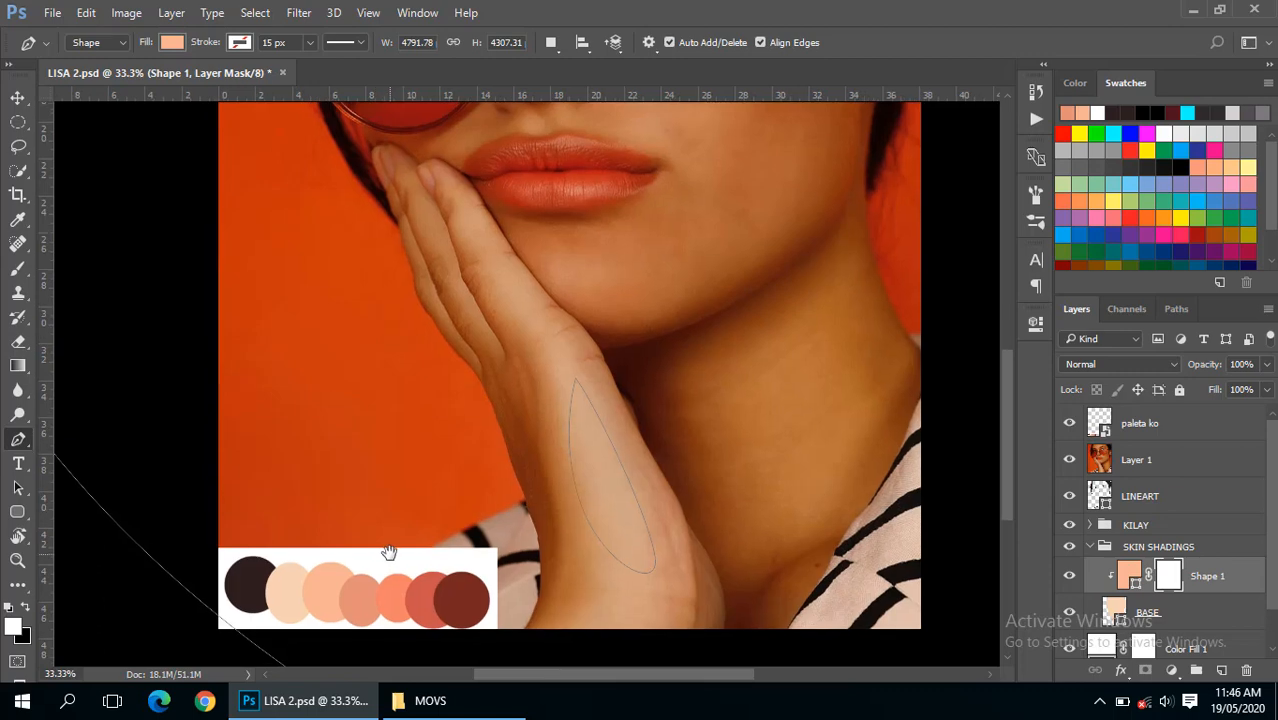
- Sample the fourth palette swatch again with the Eyedropper and return to the Pen tool
key(i)
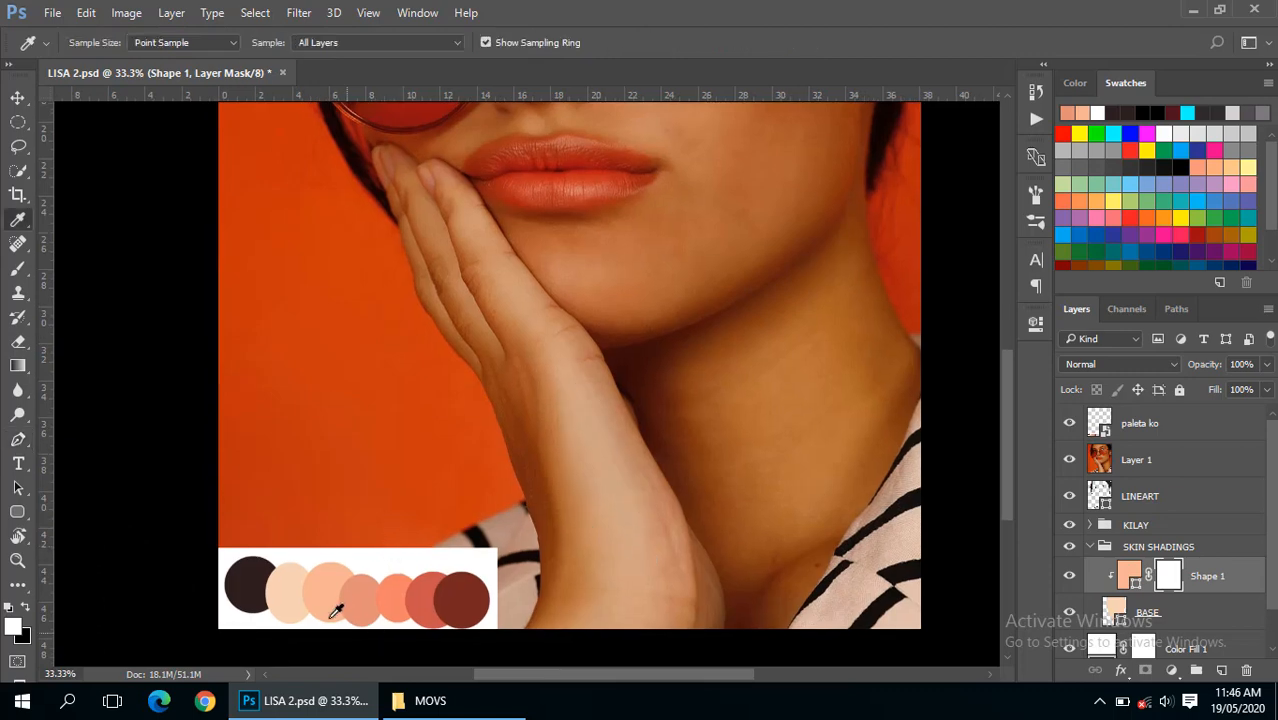
click(356, 594)
drag(615, 308, 559, 444)
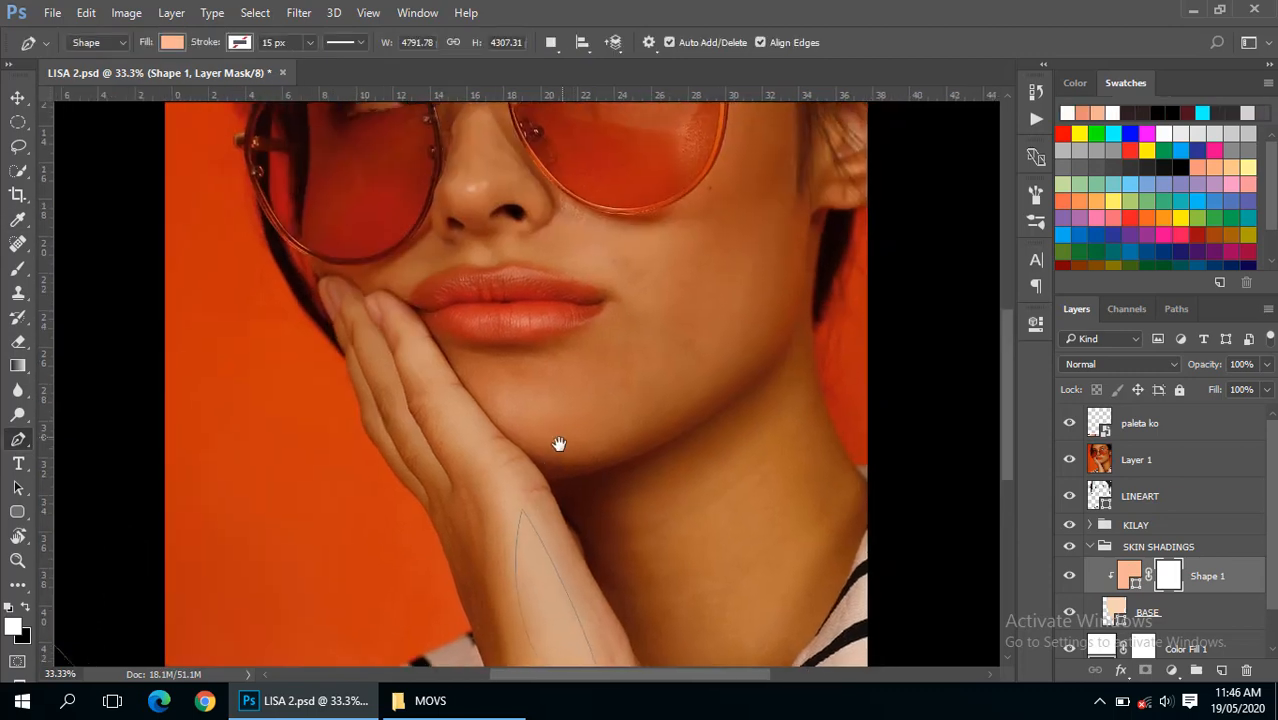
mouse_move(599, 337)
mouse_down()
mouse_move(560, 486)
mouse_move(603, 377)
mouse_up()
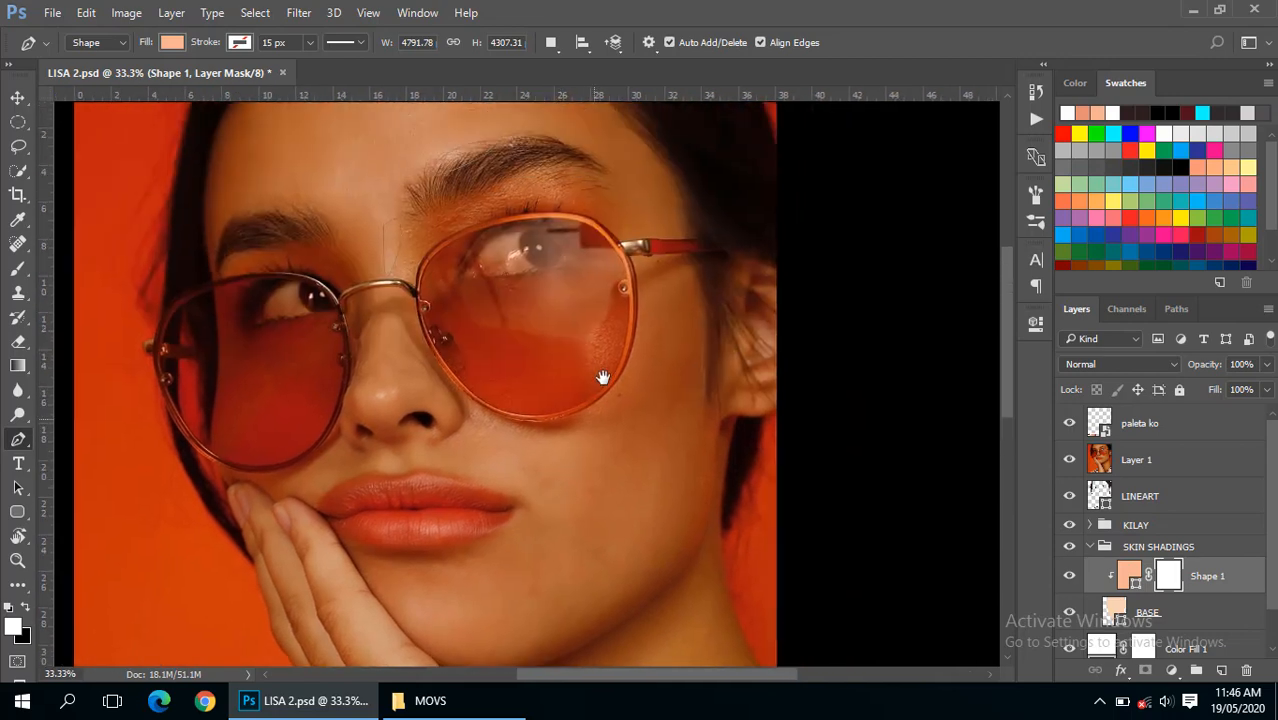
- Start a new pen shape above the photo's upper edge and curve it down across the forehead to the darker-lensed eye's eyebrow
ctrl+click(681, 309)
drag(553, 216, 694, 358)
drag(599, 293, 667, 368)
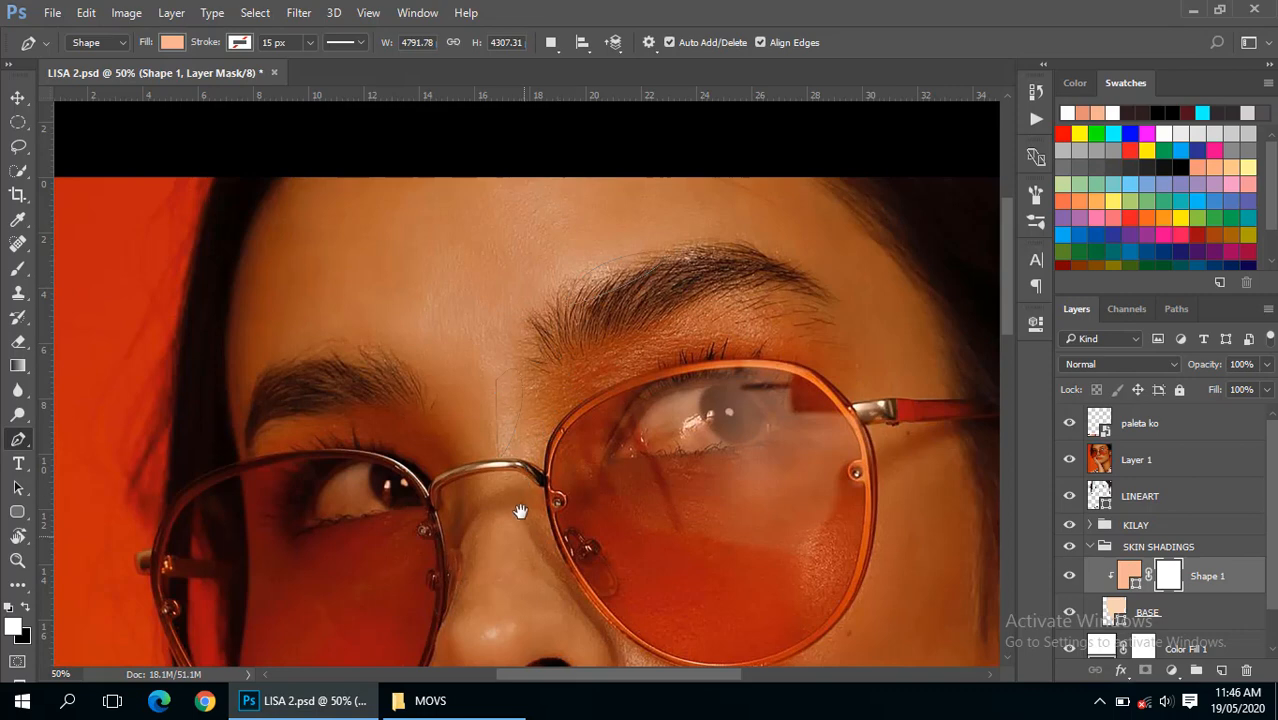
drag(505, 519, 661, 519)
drag(604, 376, 630, 438)
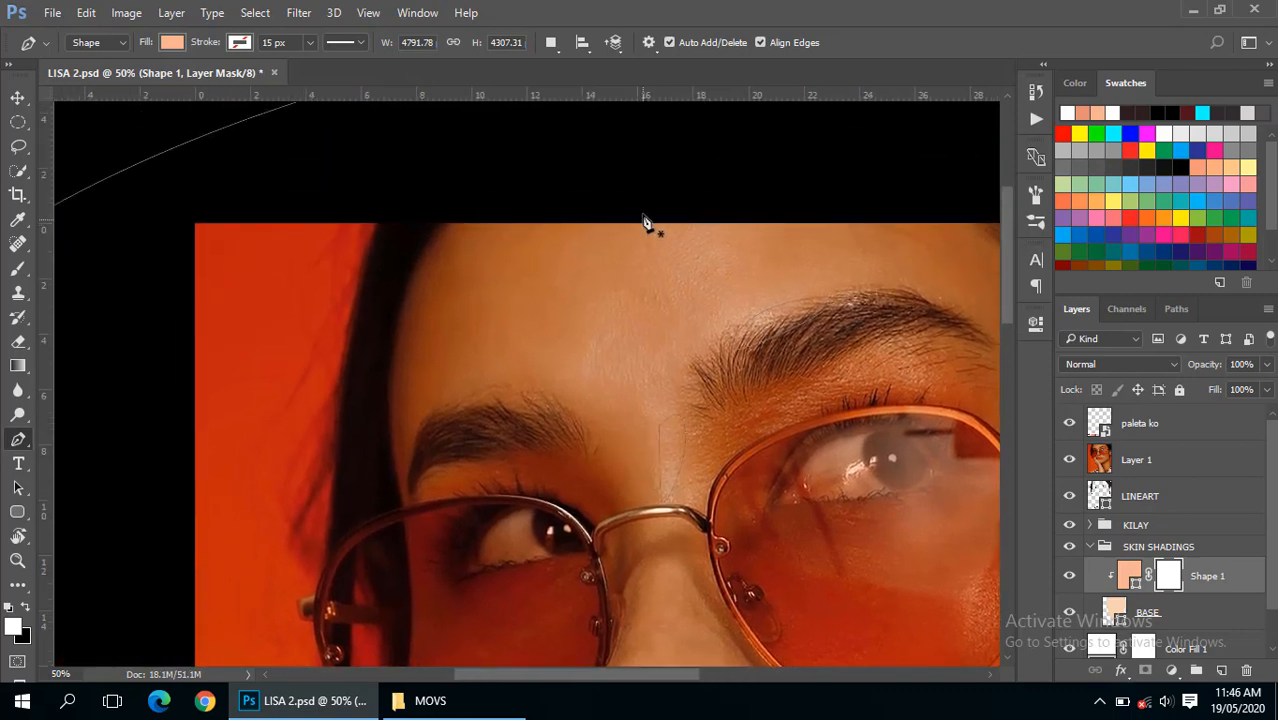
click(686, 193)
drag(556, 343, 506, 361)
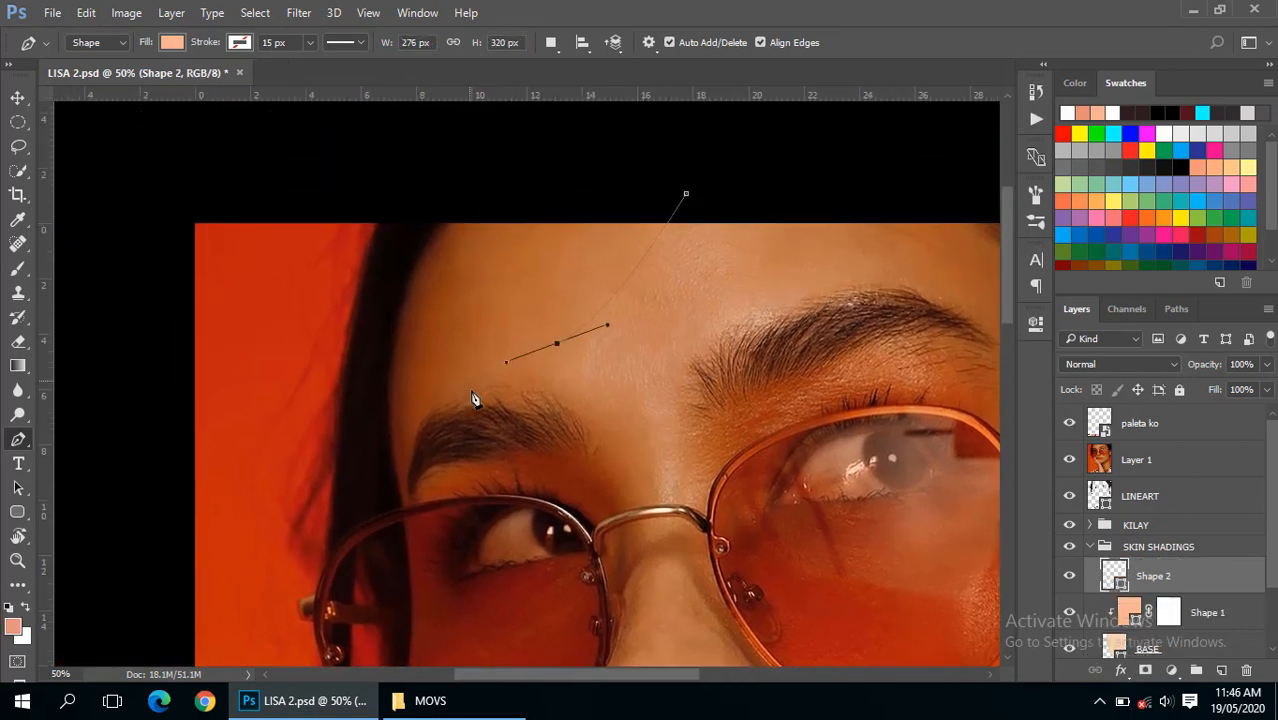
drag(514, 405, 568, 427)
key(ctrl+z)
drag(473, 394, 469, 411)
drag(526, 459, 565, 337)
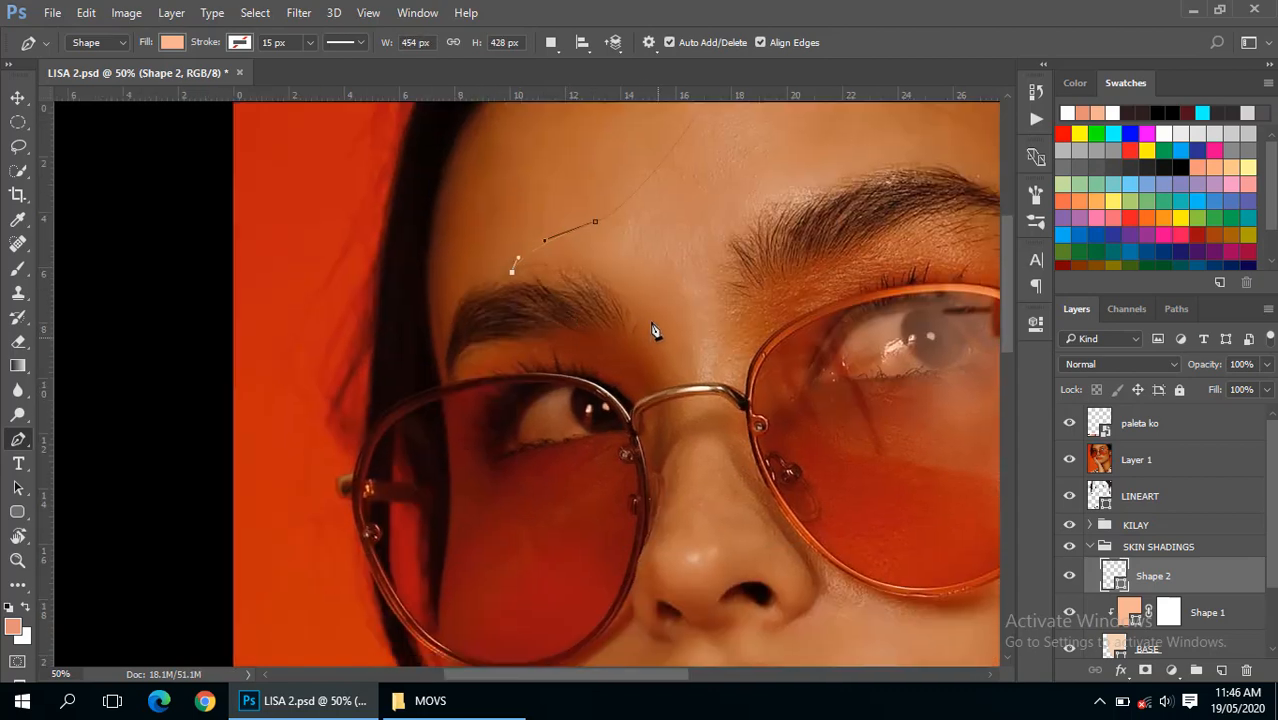
- Continue the shadow outline down the nose bridge, around the nostril and to the lip corner, then close it outside the face
drag(652, 322, 661, 340)
drag(676, 489, 652, 535)
drag(665, 579, 656, 424)
drag(661, 380, 696, 315)
drag(711, 372, 726, 456)
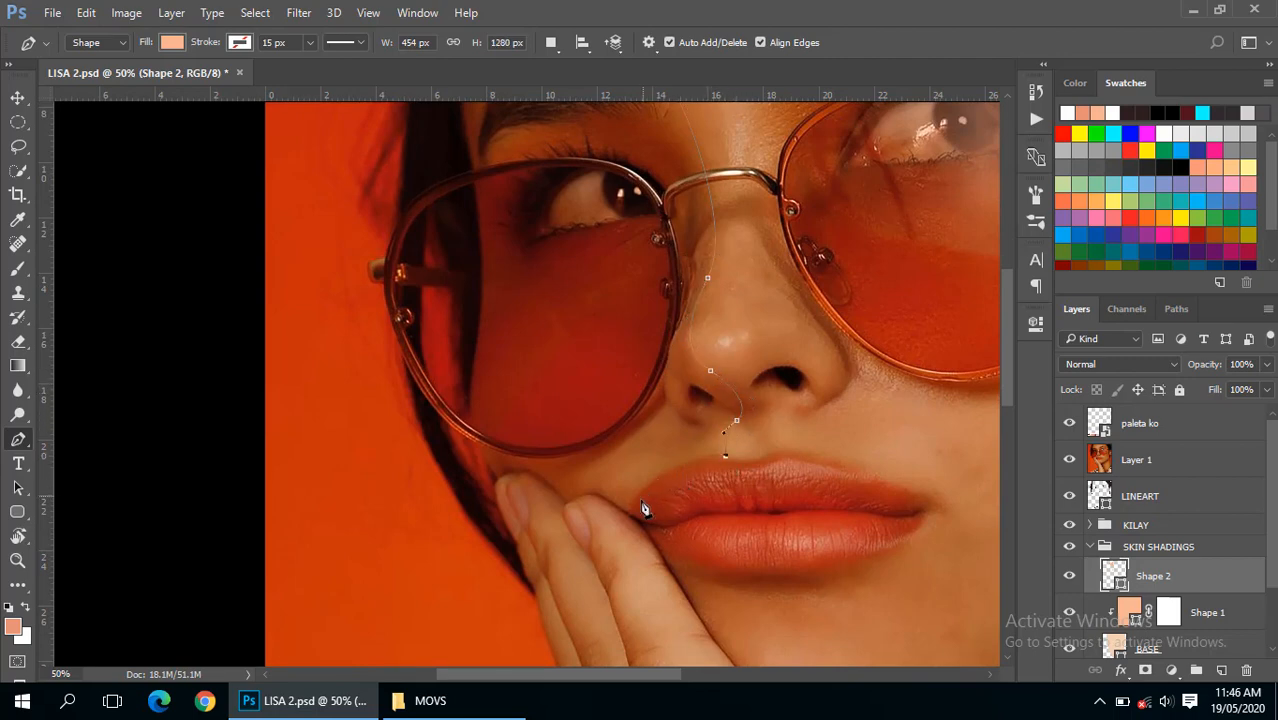
drag(641, 497, 628, 520)
drag(628, 520, 668, 428)
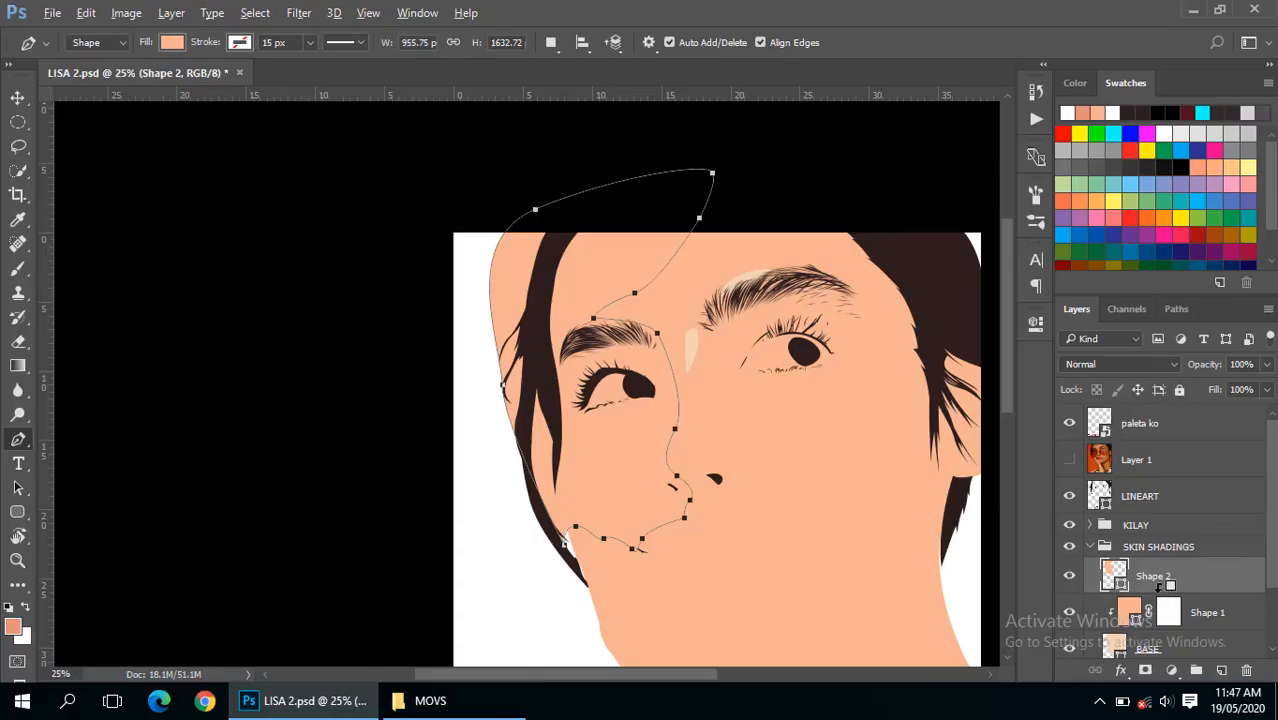
- Clip Shape 2 to the skin layers below and set its fill to the palette colour e18e77
drag(609, 521, 676, 331)
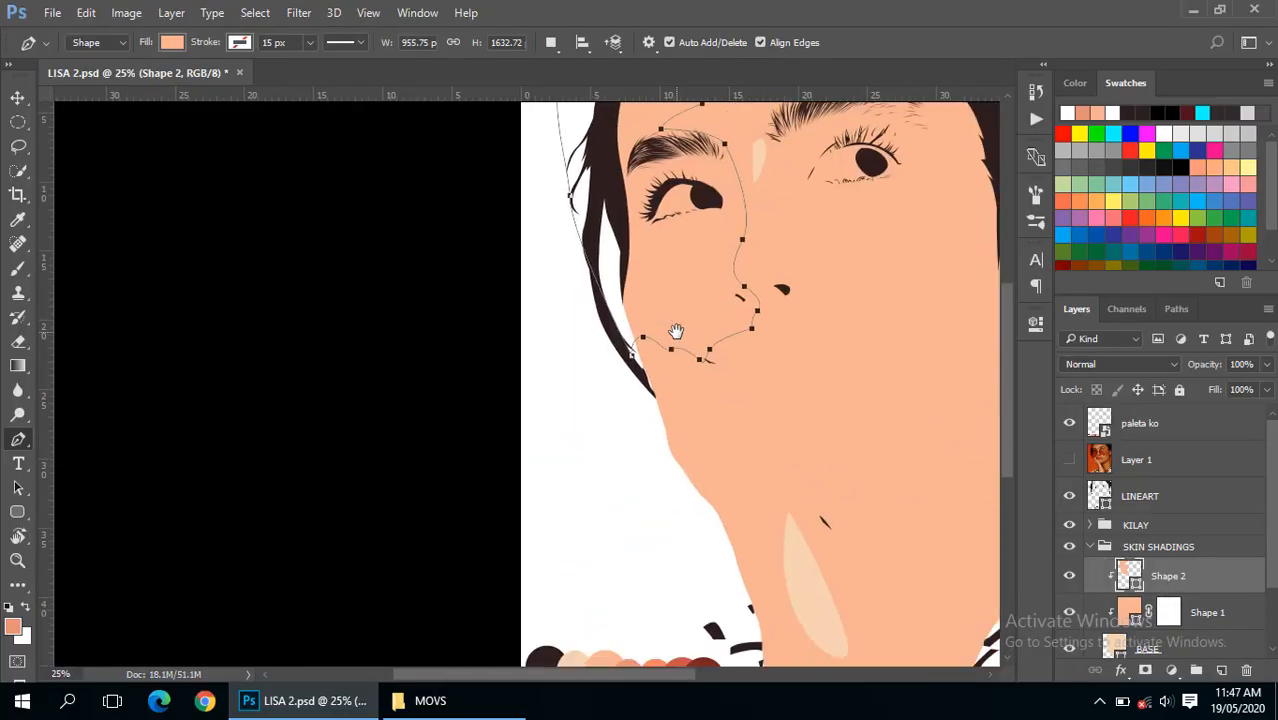
double_click(1135, 587)
drag(619, 531, 448, 585)
click(588, 431)
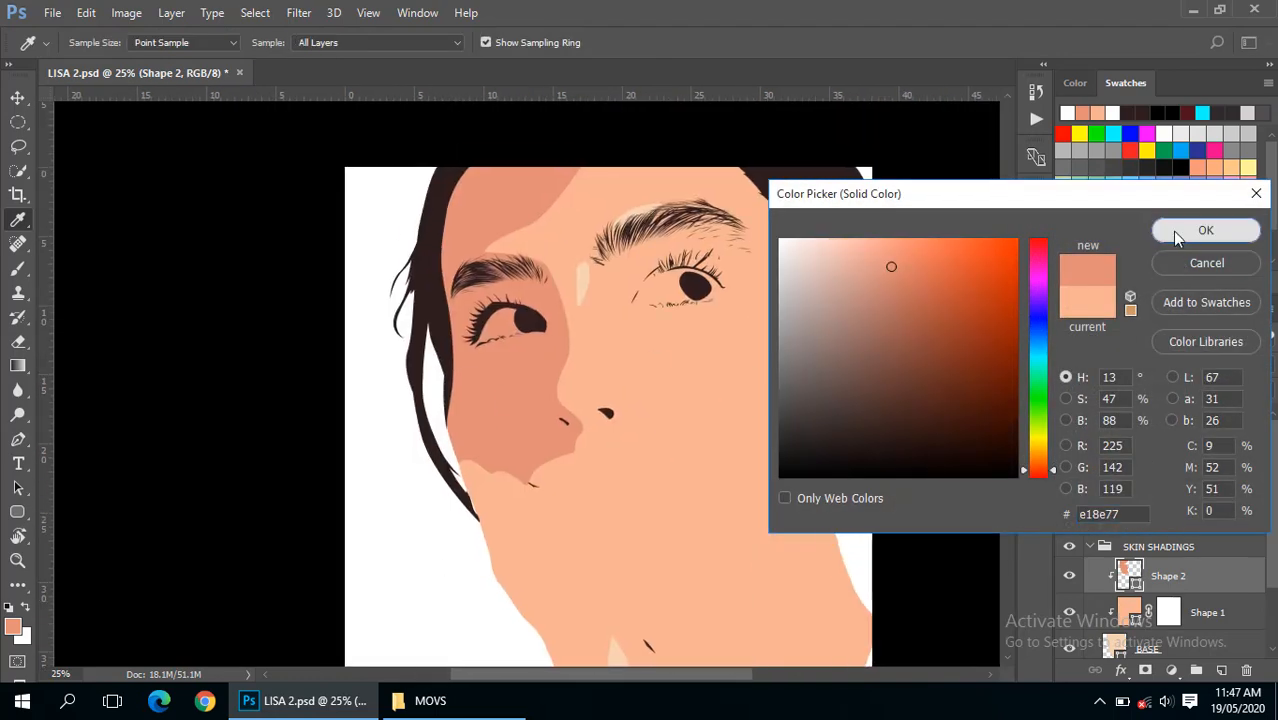
click(1183, 238)
- Show the Layer 1 reference photo again and bring the forehead and glasses area into view
alt+click(560, 379)
ctrl+click(470, 278)
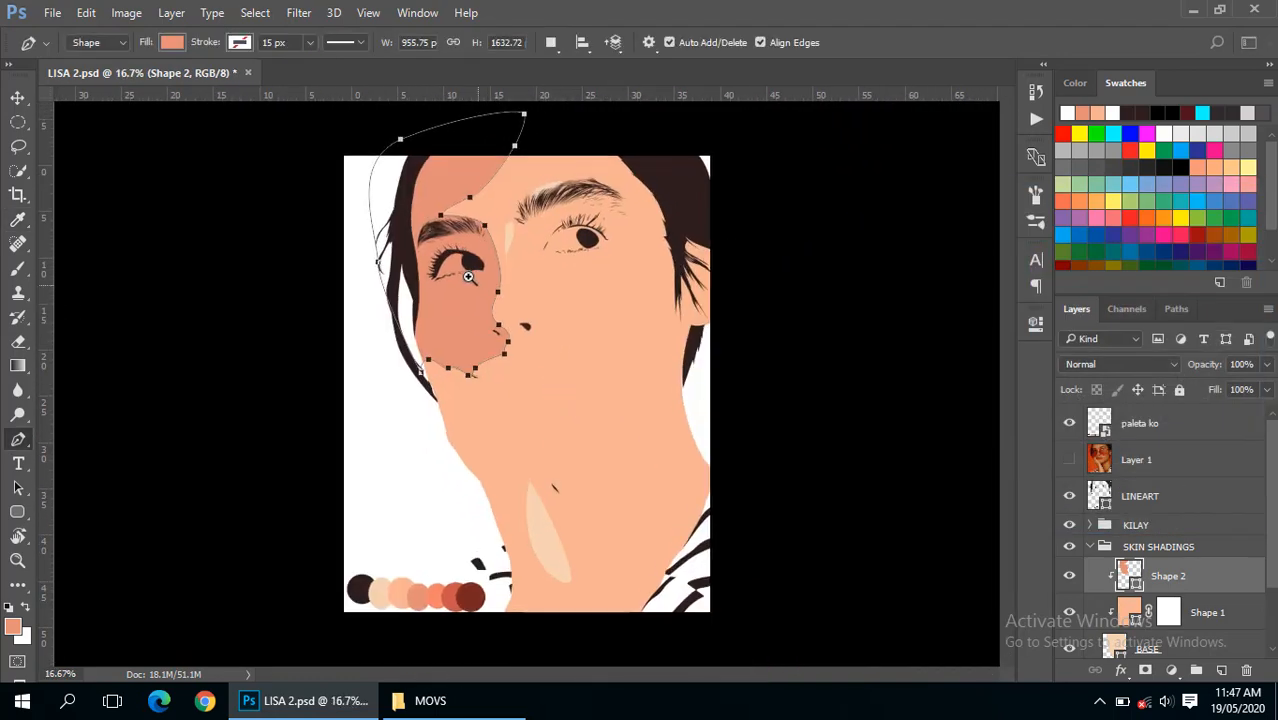
drag(521, 330, 581, 372)
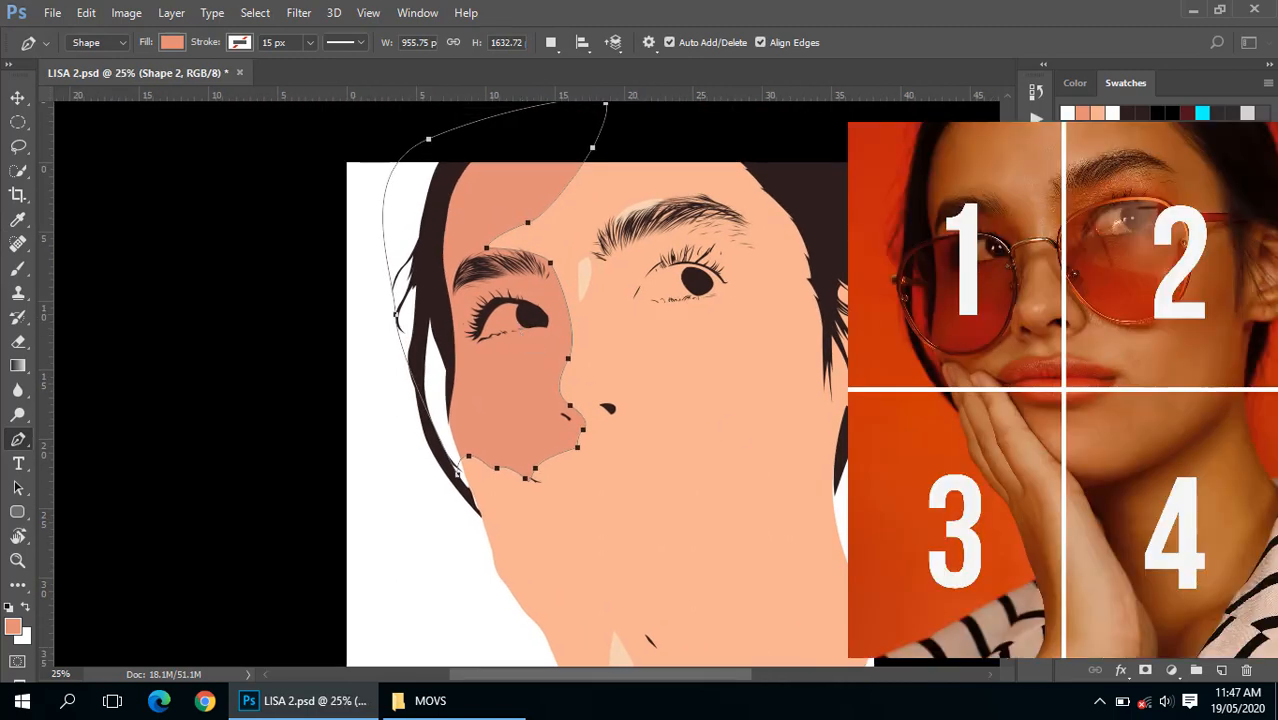
click(1067, 480)
ctrl+click(514, 205)
drag(514, 205, 554, 272)
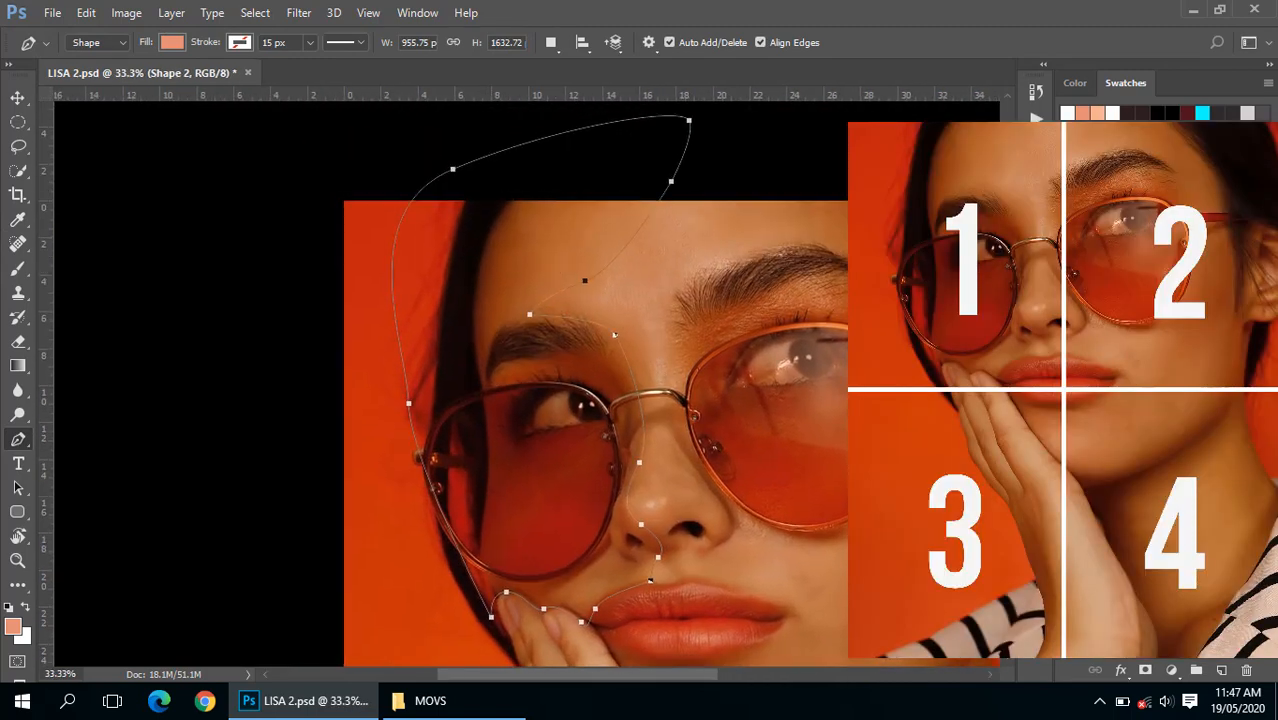
- Hide the Layer 1 photo and set Shape 2's opacity to 50%
click(1067, 480)
drag(667, 457, 656, 380)
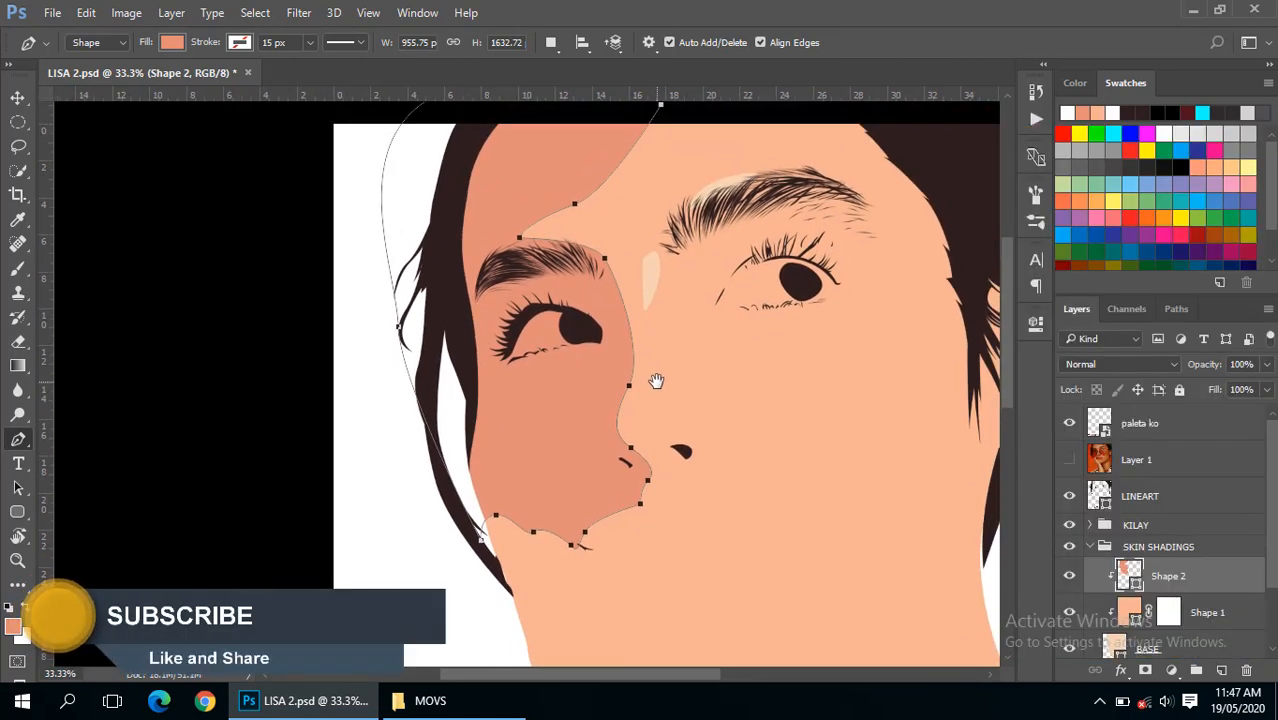
key(5)
alt+click(490, 434)
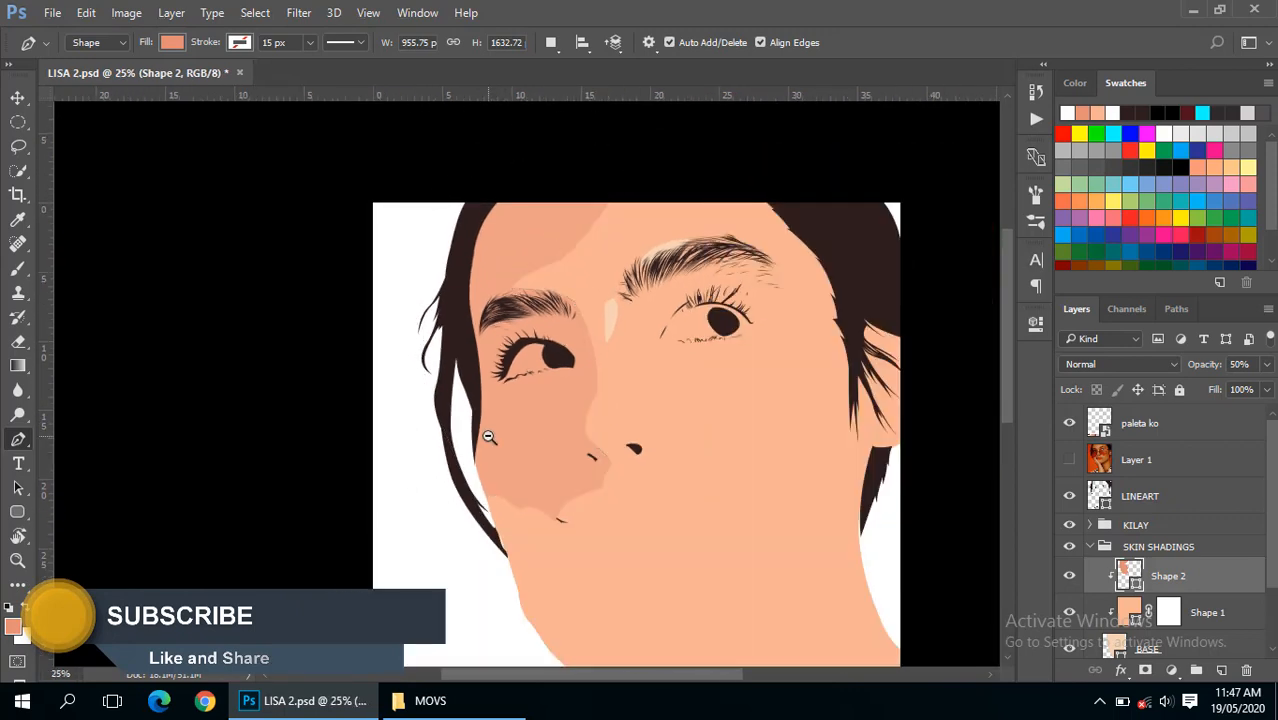
click(490, 436)
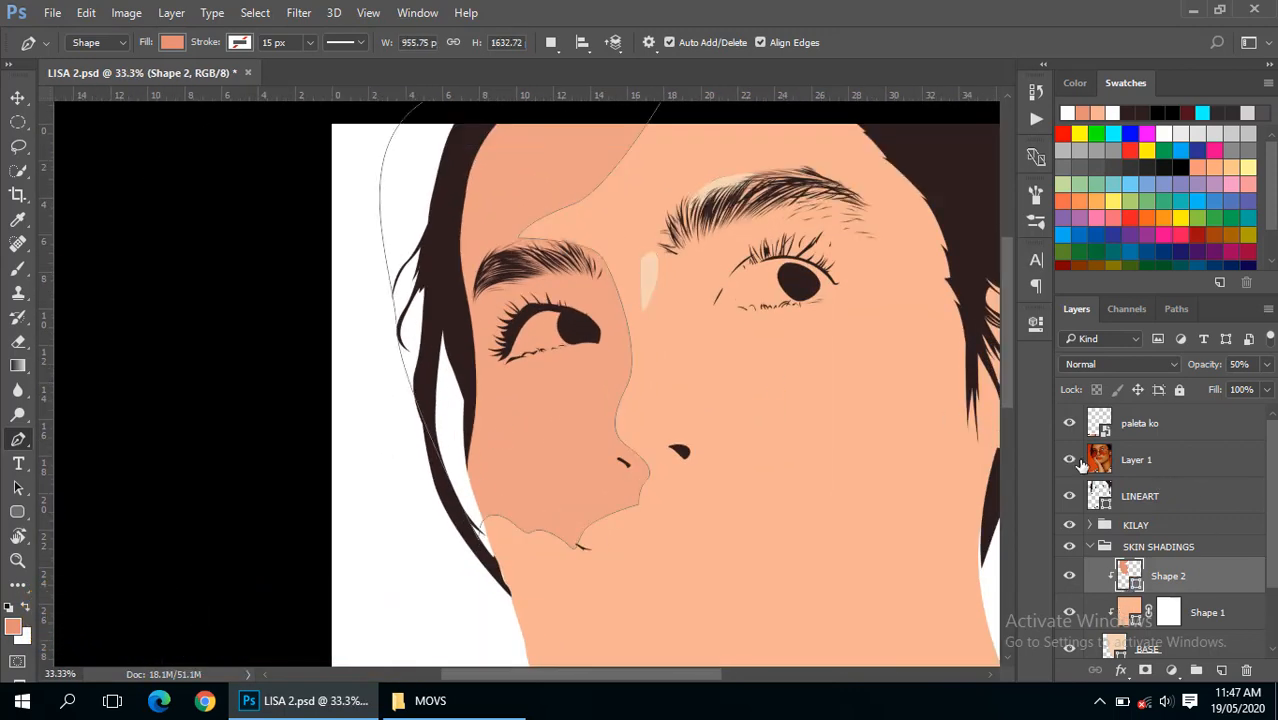
- Show the Layer 1 photo again and set new pen outlines to Combine Shapes within Shape 2
click(1072, 459)
click(548, 47)
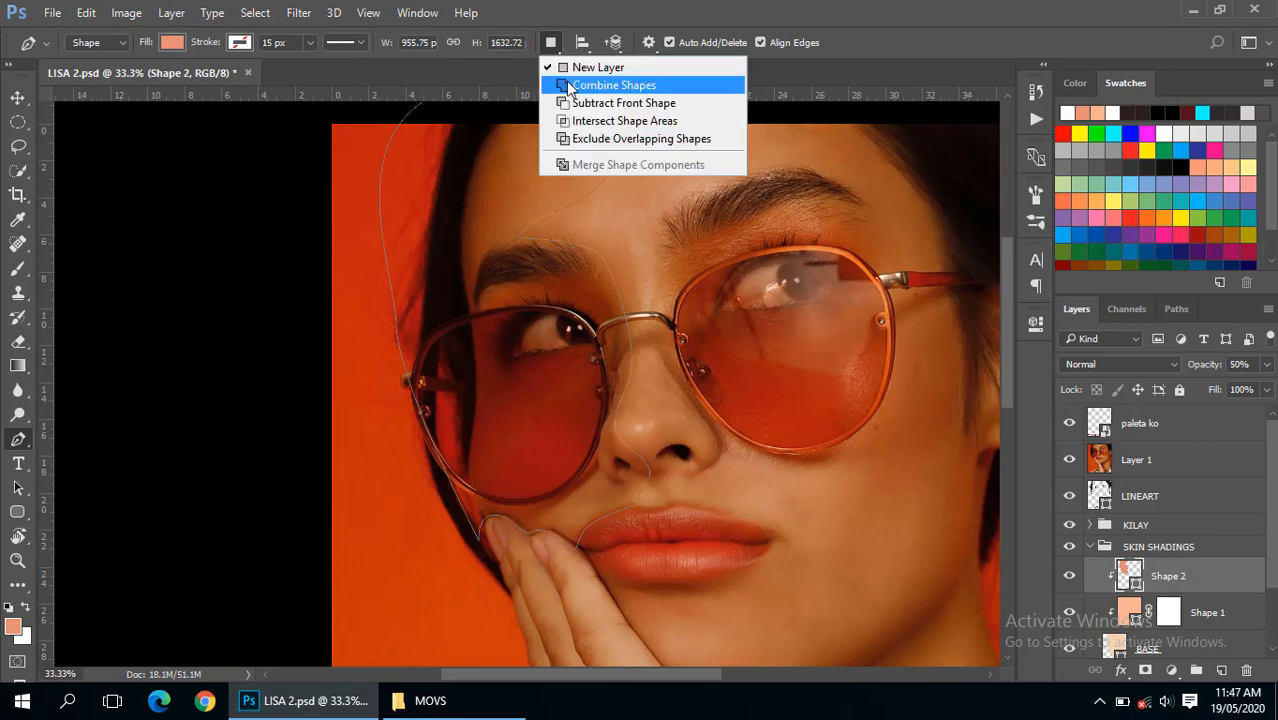
click(567, 86)
- Start a second shadow outline on the forehead and curve it down the nose bridge, around the nose tip and to the upper lip
drag(680, 199, 642, 243)
click(650, 214)
click(510, 215)
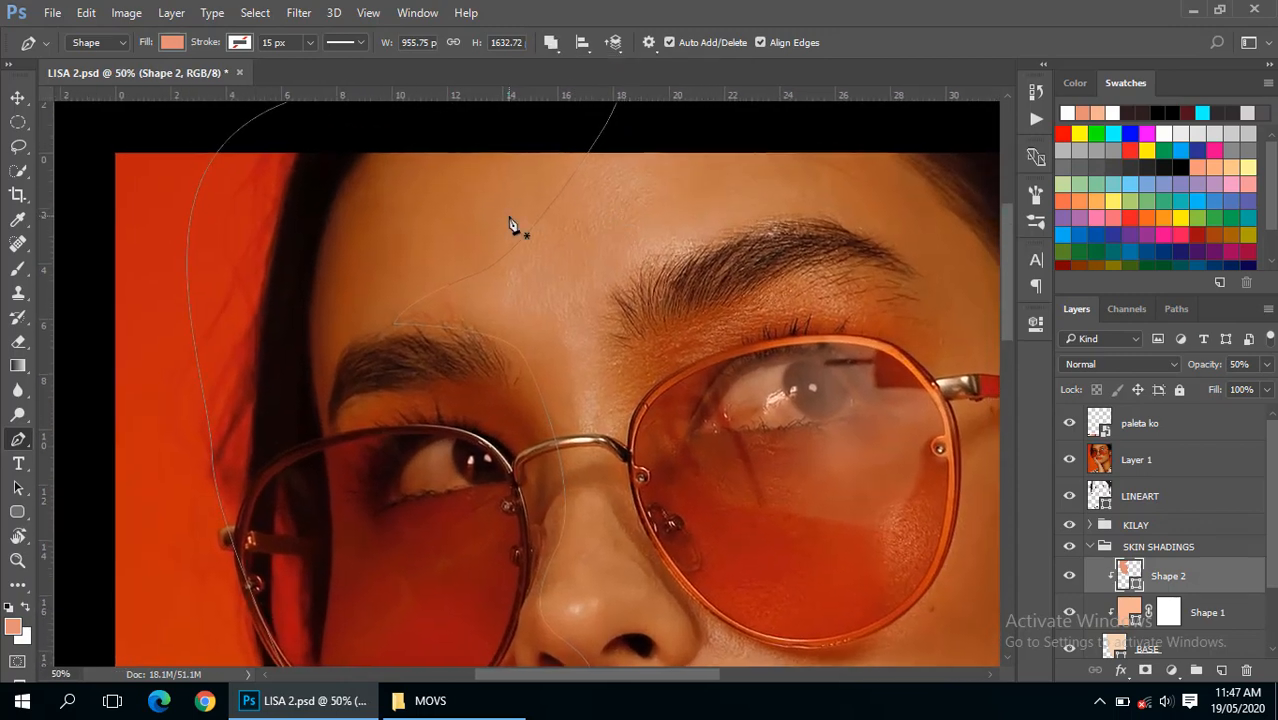
drag(636, 247, 632, 254)
drag(611, 396, 543, 427)
scroll(540, 393, down, 2)
drag(606, 456, 556, 349)
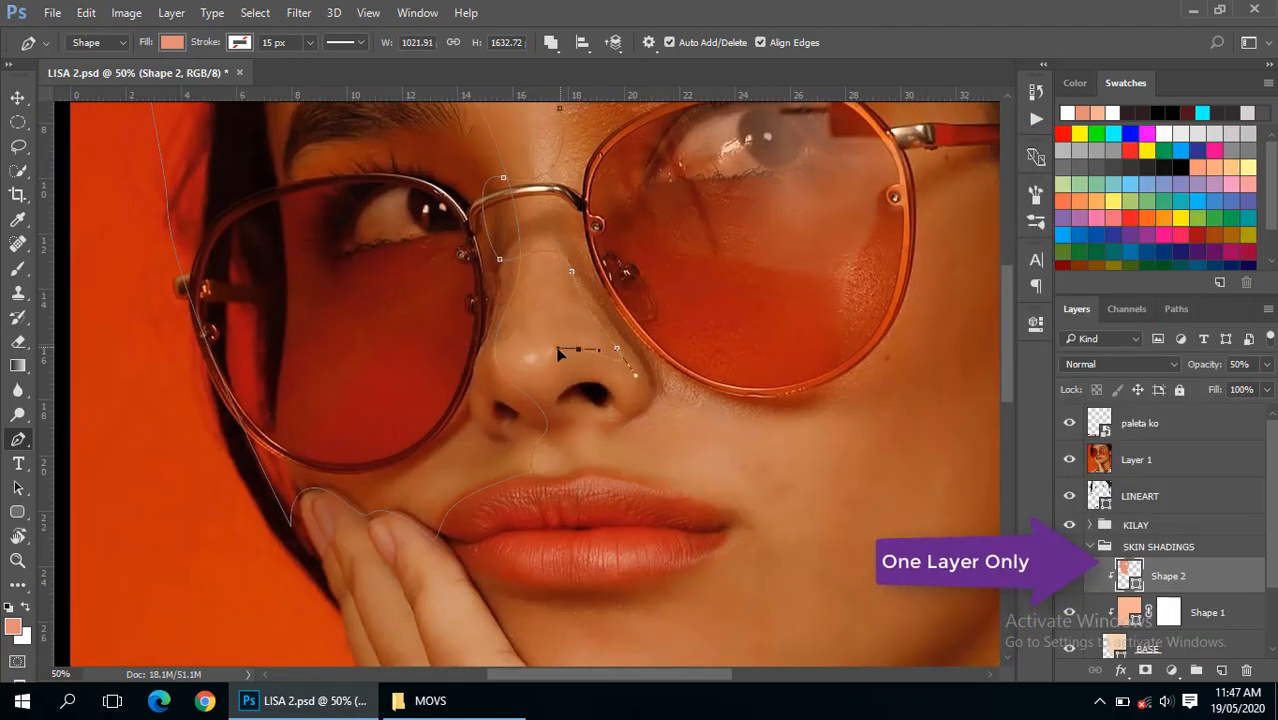
drag(530, 400, 568, 445)
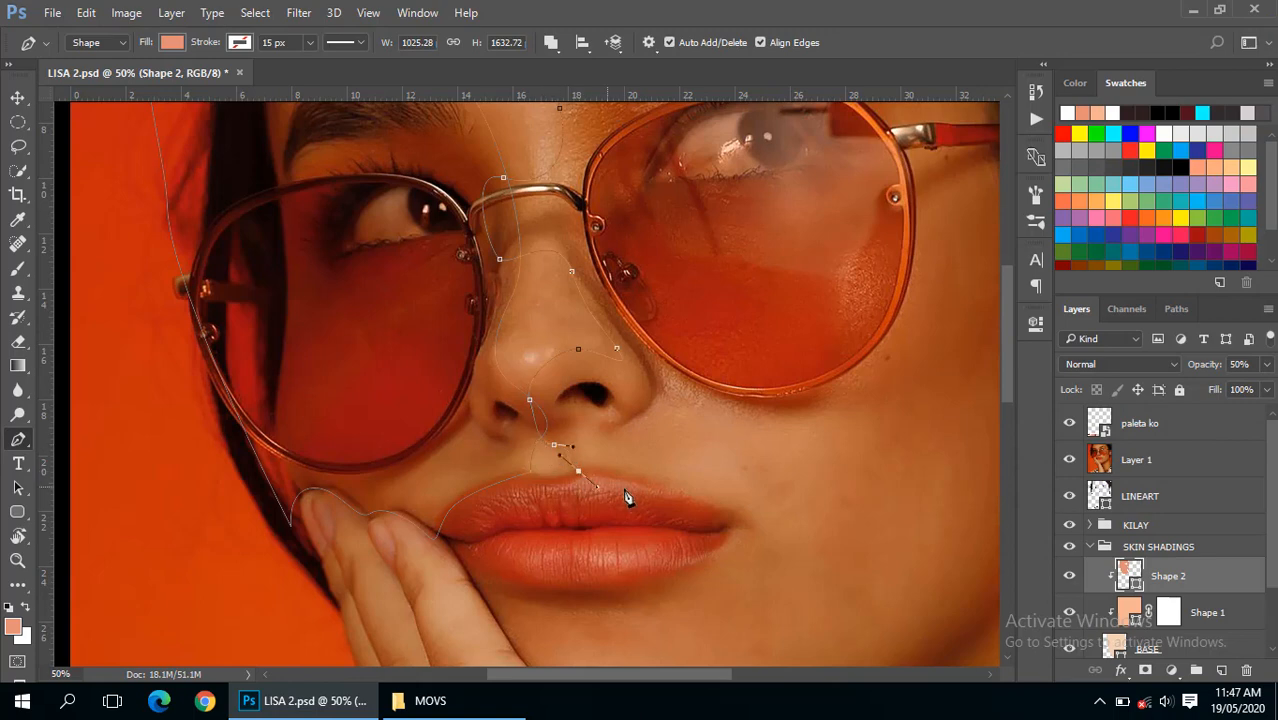
- Continue the outline past the far mouth corner, back under the lower lip and down the index finger's edge at the chin
drag(739, 464, 813, 292)
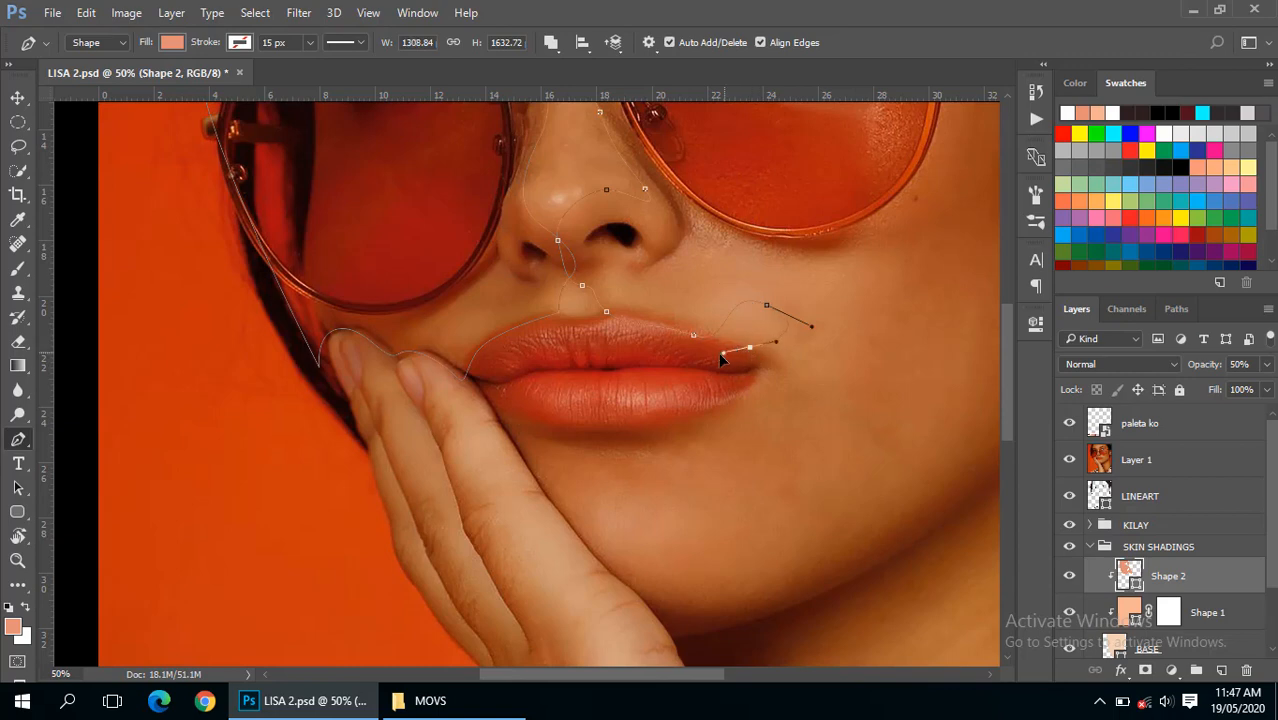
drag(700, 414, 652, 421)
drag(502, 416, 485, 414)
drag(585, 554, 598, 553)
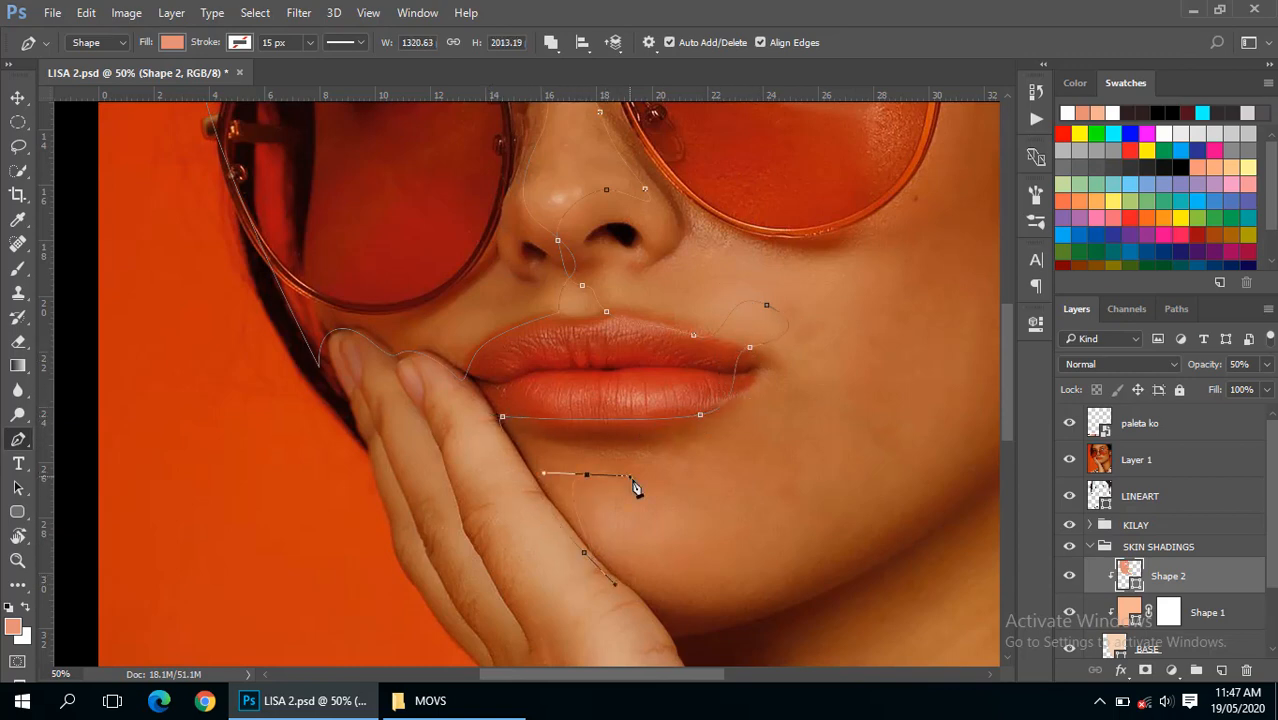
- Curve the outline around the chin highlight and follow the jawline up towards the ear
drag(750, 533, 751, 534)
drag(784, 584, 782, 596)
drag(873, 497, 681, 437)
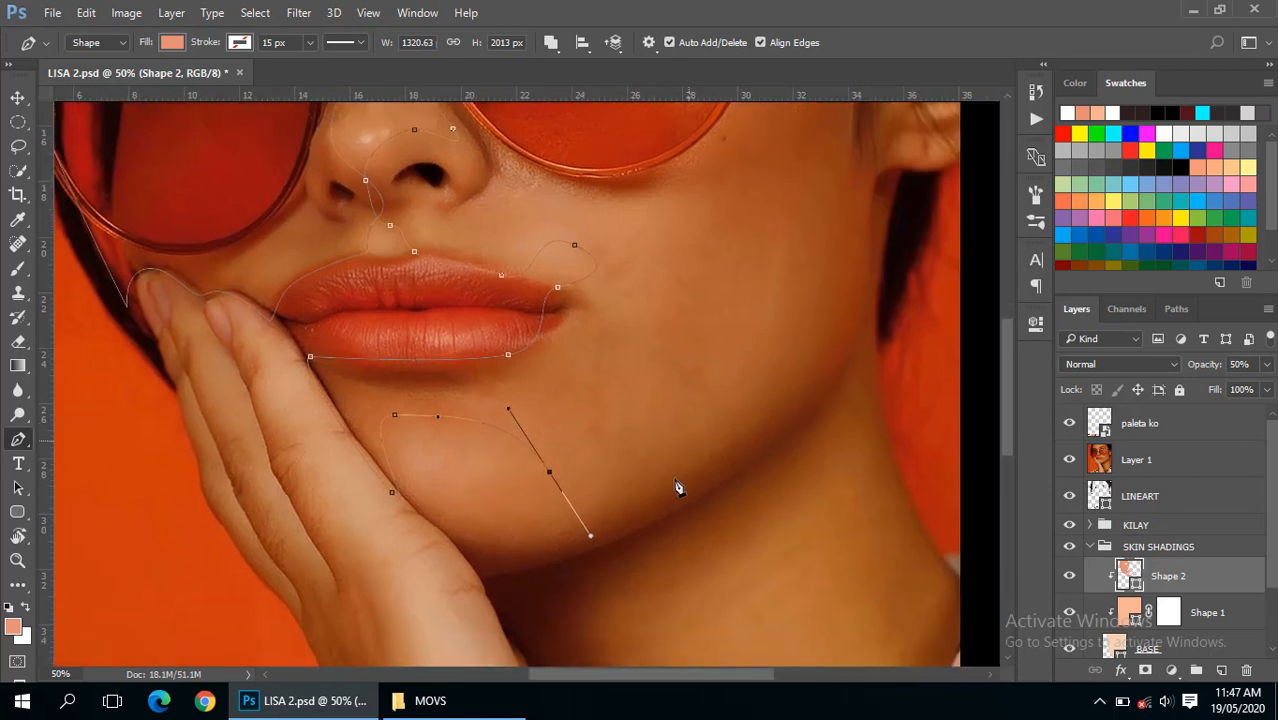
drag(656, 527, 716, 499)
drag(859, 367, 878, 328)
- Carry the outline around the earlobe and along the inner ear at the photo's edge
drag(866, 228, 831, 433)
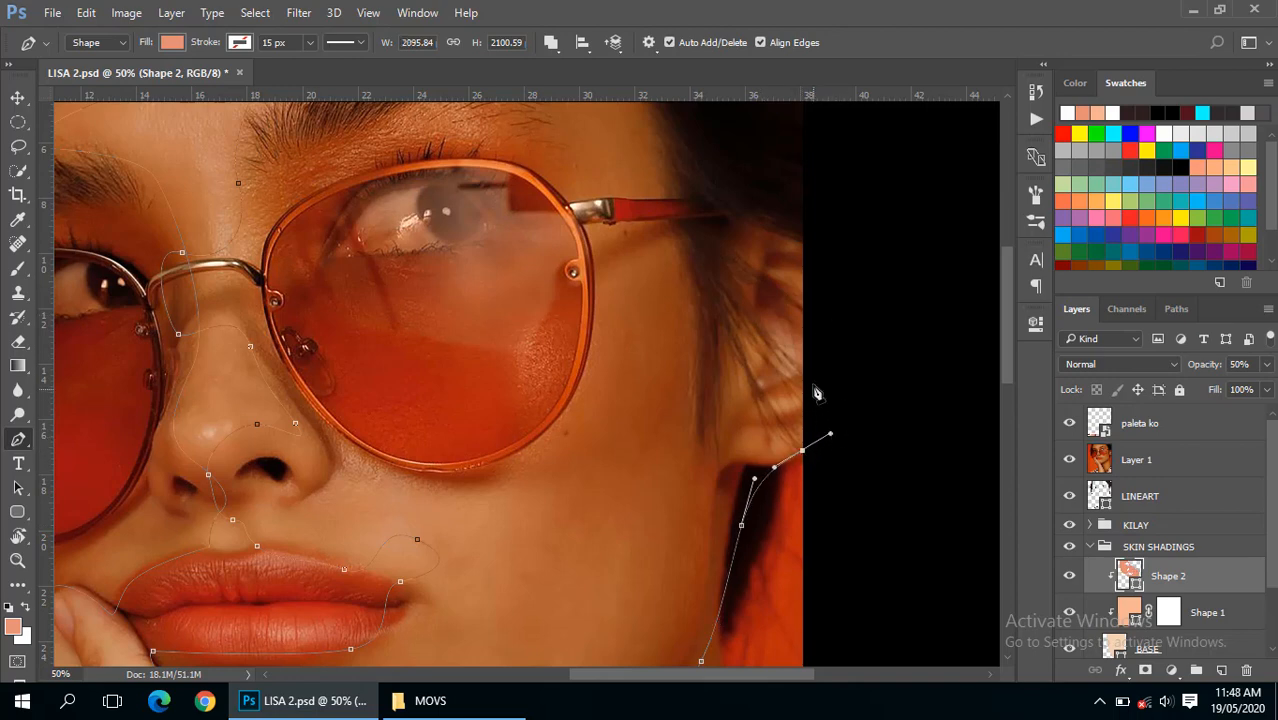
drag(814, 385, 760, 397)
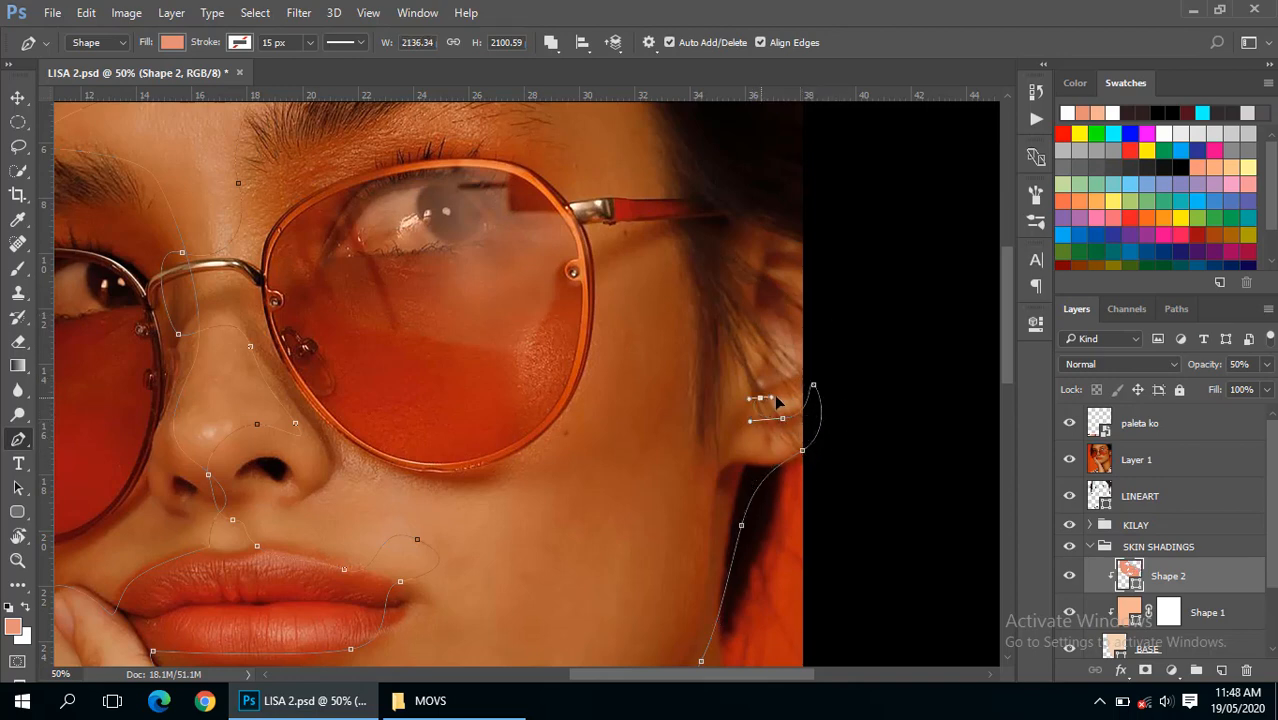
drag(757, 325, 856, 389)
alt+click(870, 421)
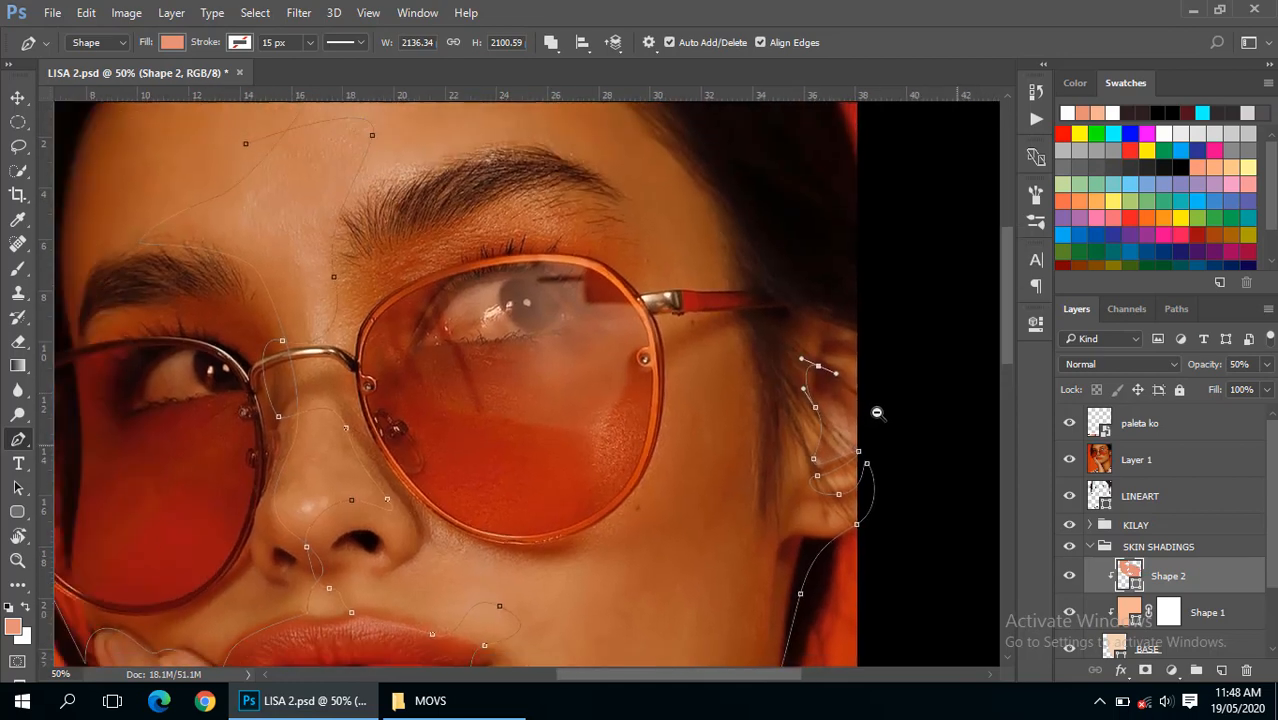
- Take the outline outside the photo over the hair and close it at its starting point on the forehead
drag(929, 373, 919, 295)
drag(790, 112, 736, 102)
drag(607, 114, 508, 126)
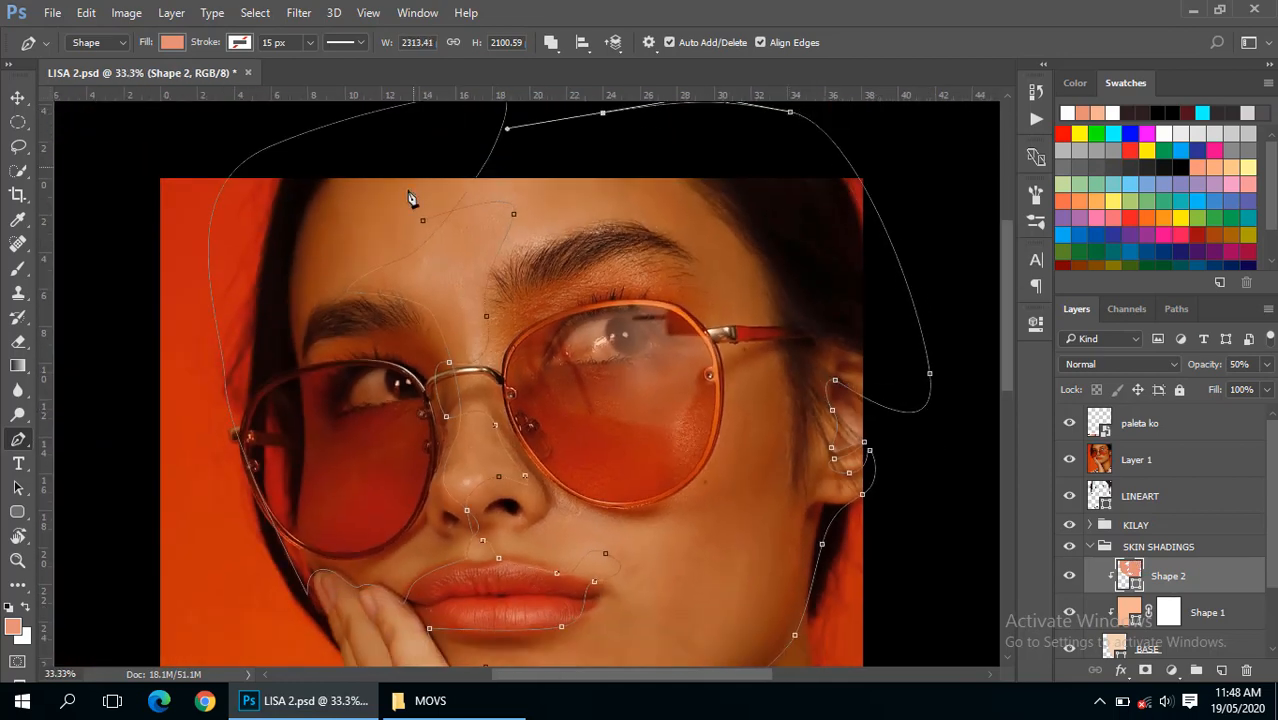
drag(405, 171, 406, 183)
click(423, 220)
- Reshape Shape 2's curve above the darker-lensed eye's eyebrow by adjusting its anchors and handles
ctrl+click(351, 327)
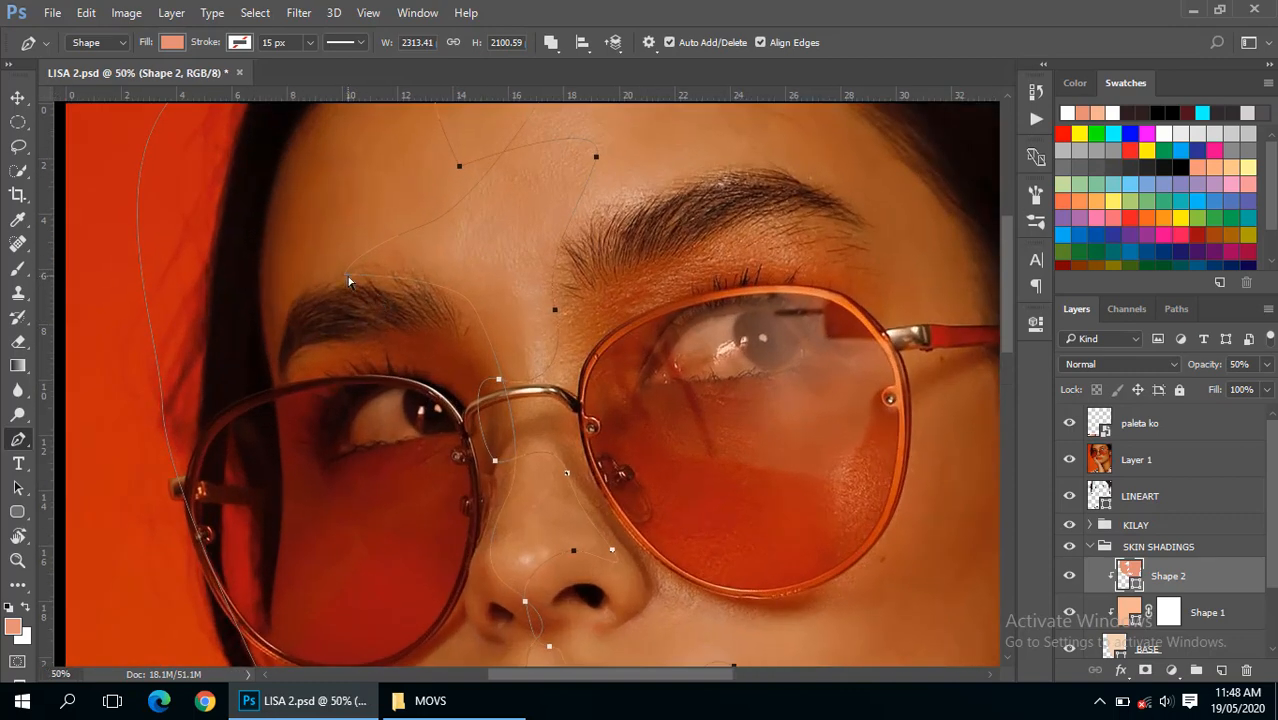
ctrl+click(345, 274)
drag(470, 302, 512, 300)
scroll(411, 340, up, 2)
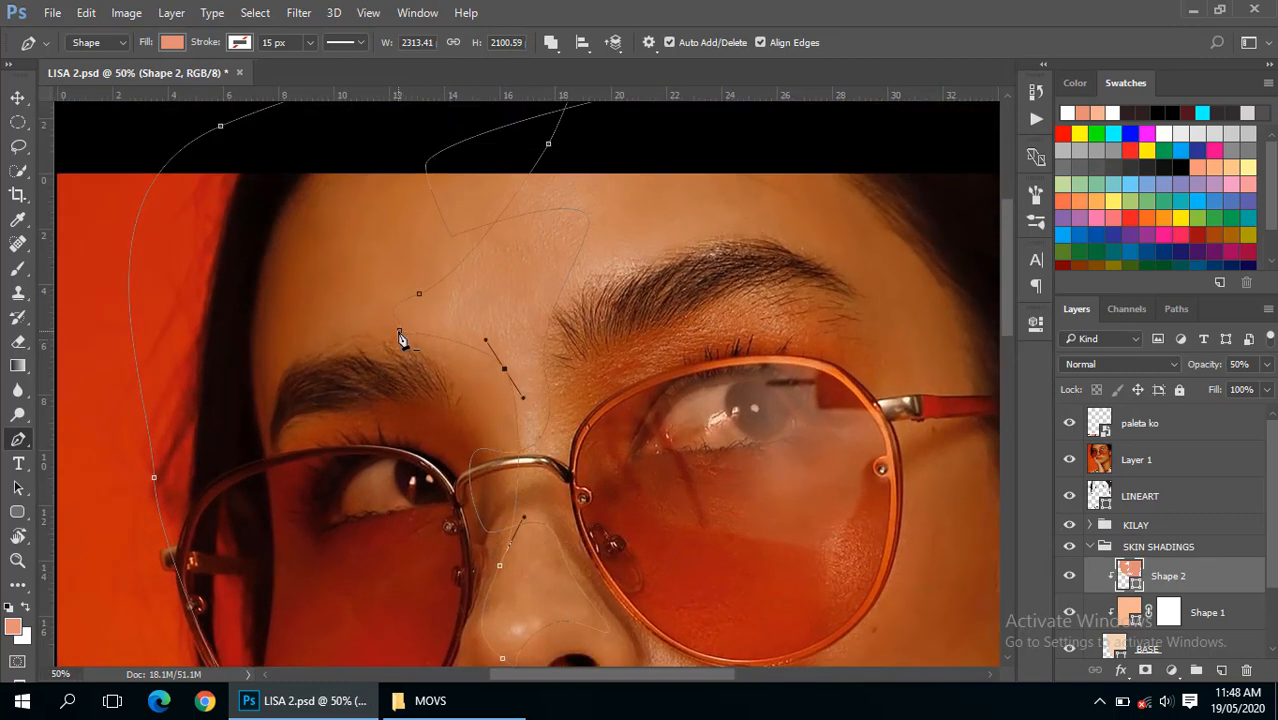
drag(399, 331, 317, 346)
drag(470, 268, 476, 266)
- Hide the Layer 1 photo and review the face shading on the whole portrait
alt+click(675, 450)
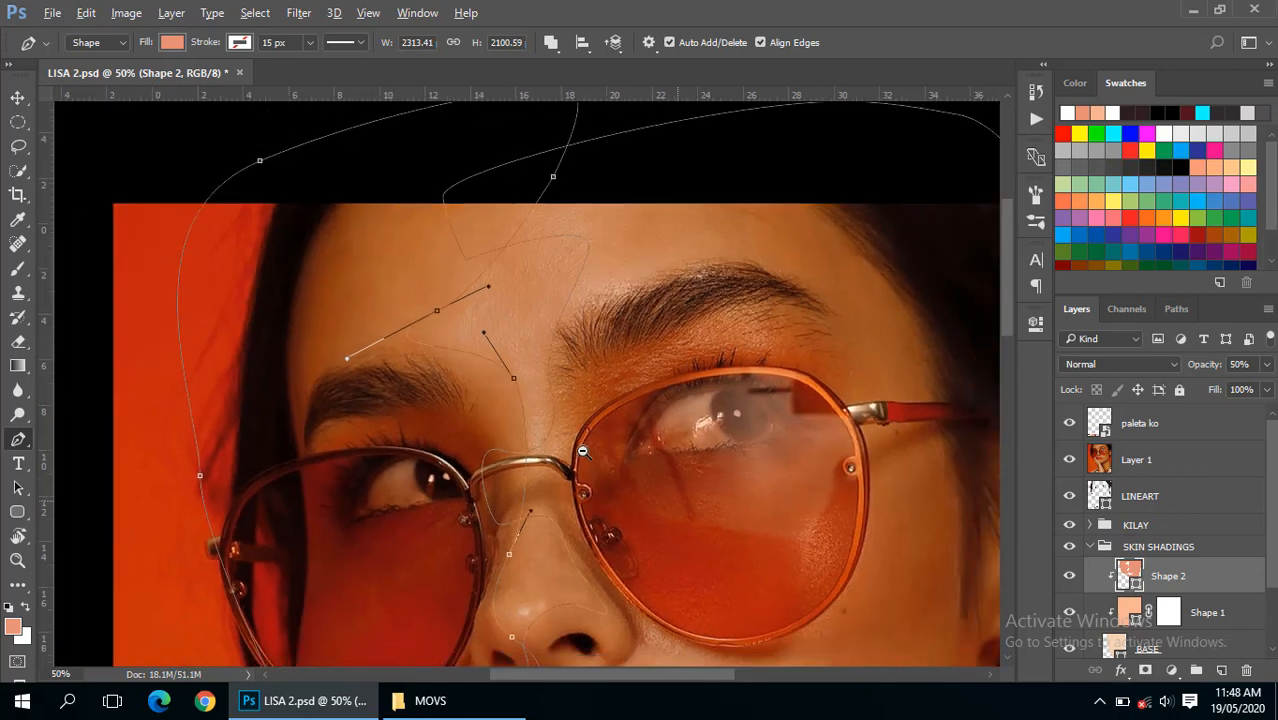
click(1069, 459)
alt+click(688, 460)
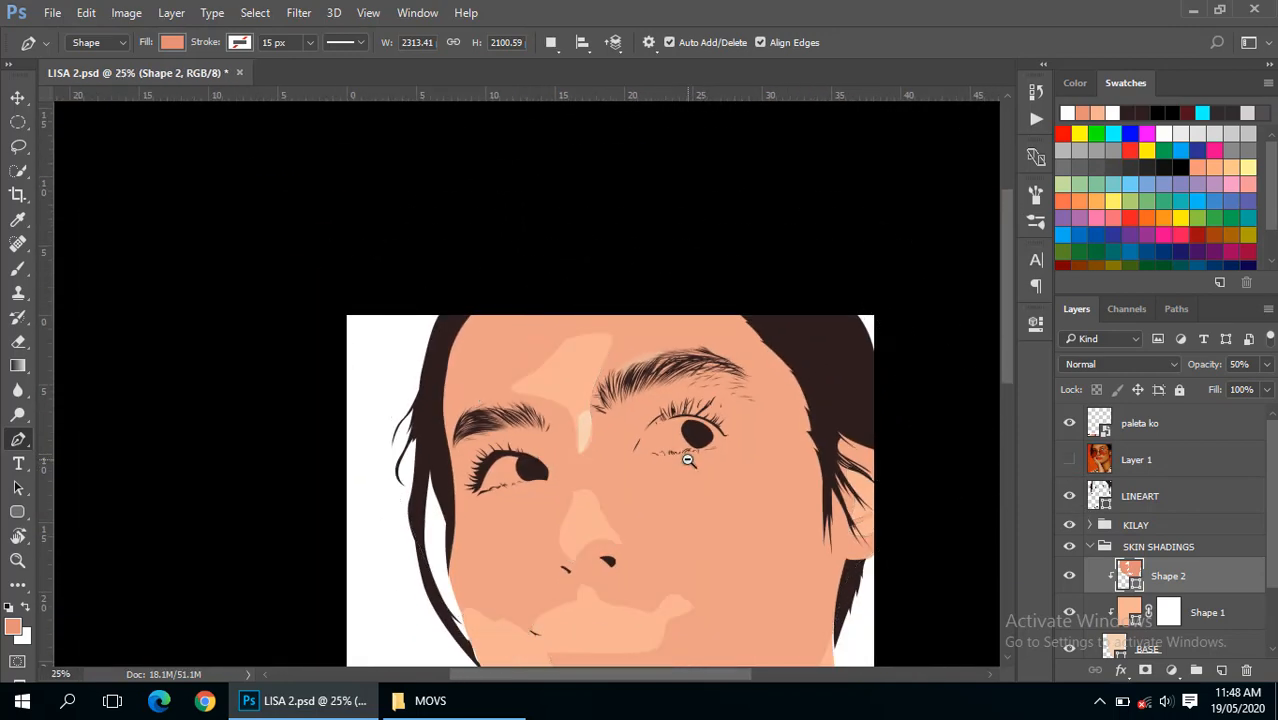
alt+click(688, 460)
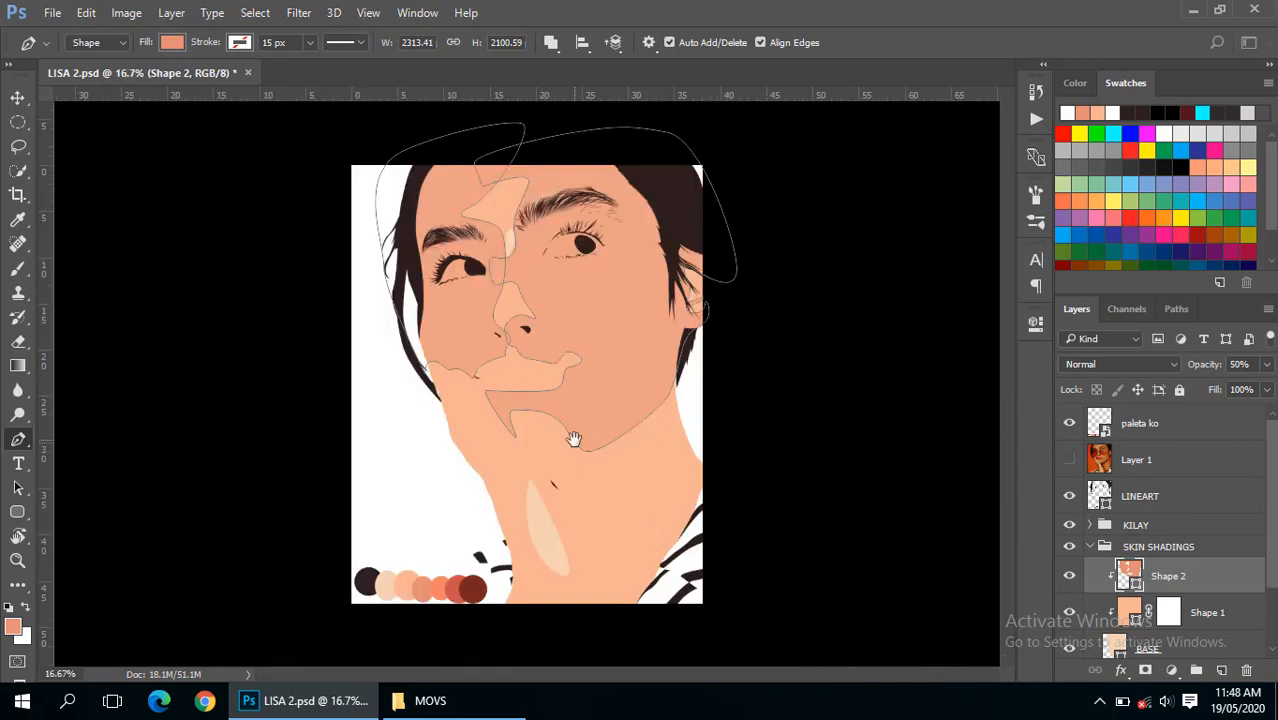
key(Return)
- Show the Layer 1 photo again and reactivate Shape 2's outline to continue the shading over the hand
ctrl+click(551, 391)
ctrl+click(553, 406)
drag(509, 414, 597, 399)
click(435, 432)
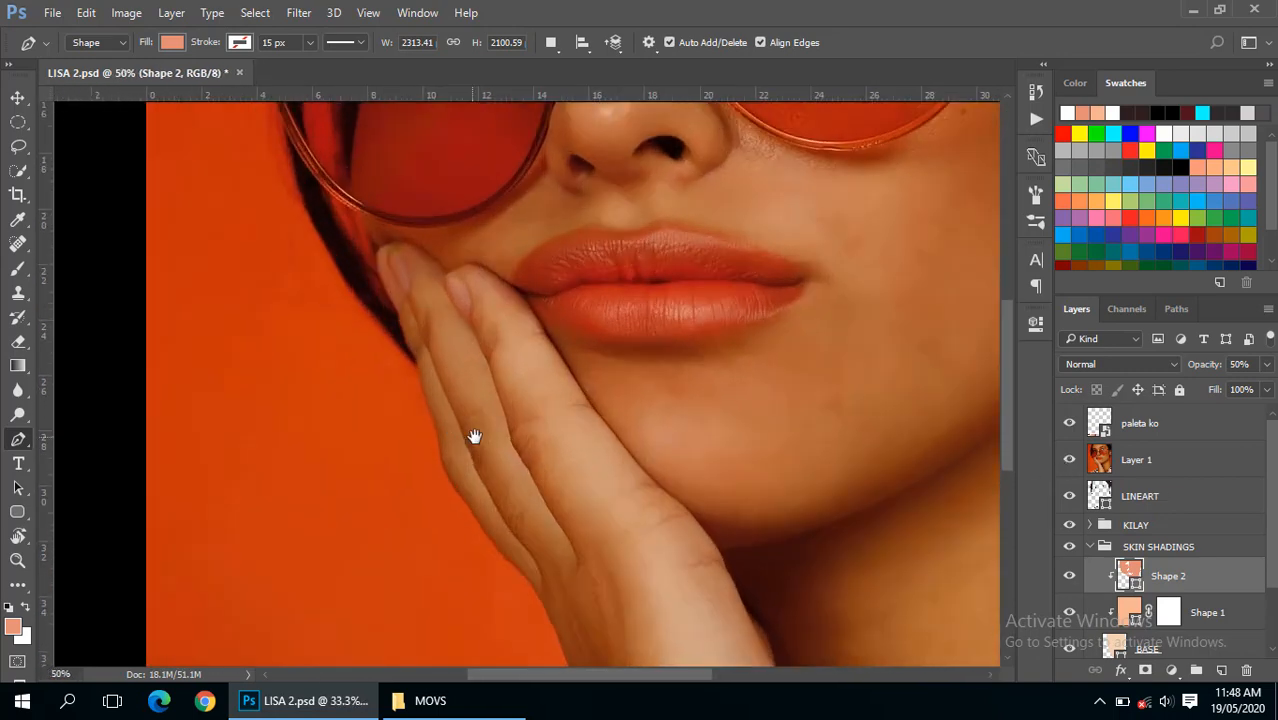
drag(474, 437, 515, 462)
drag(639, 391, 657, 393)
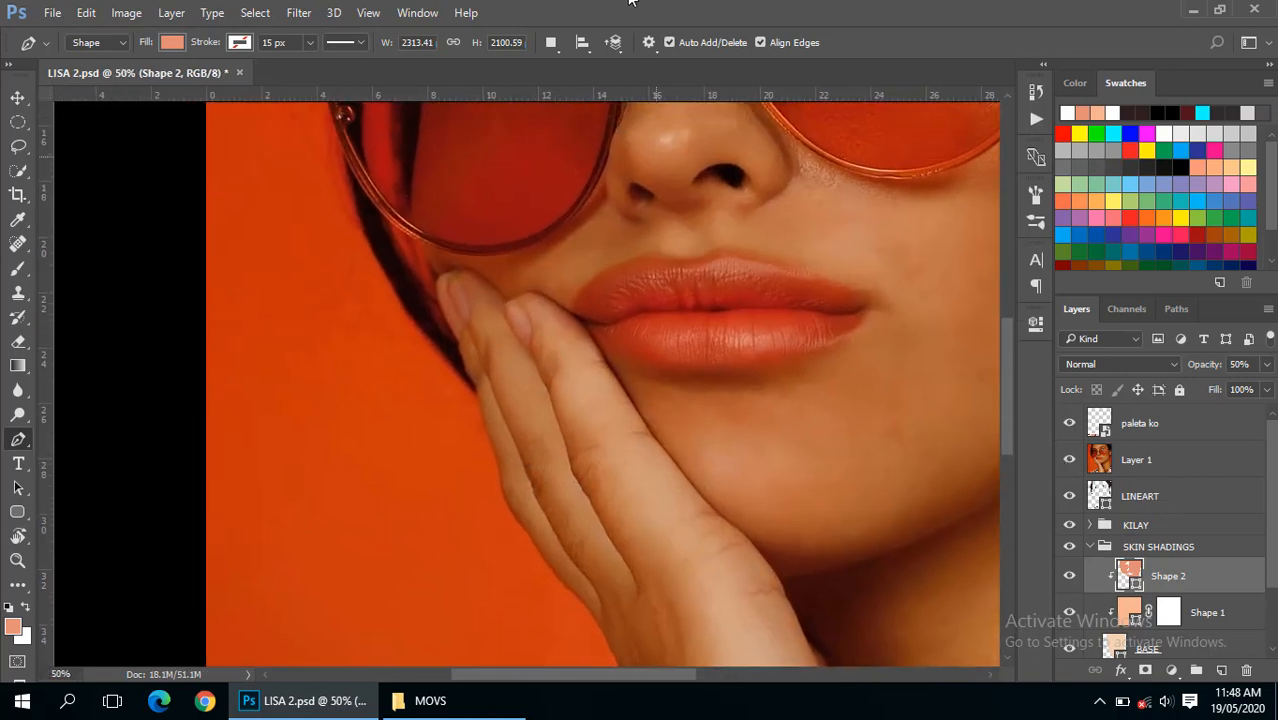
drag(545, 194, 420, 436)
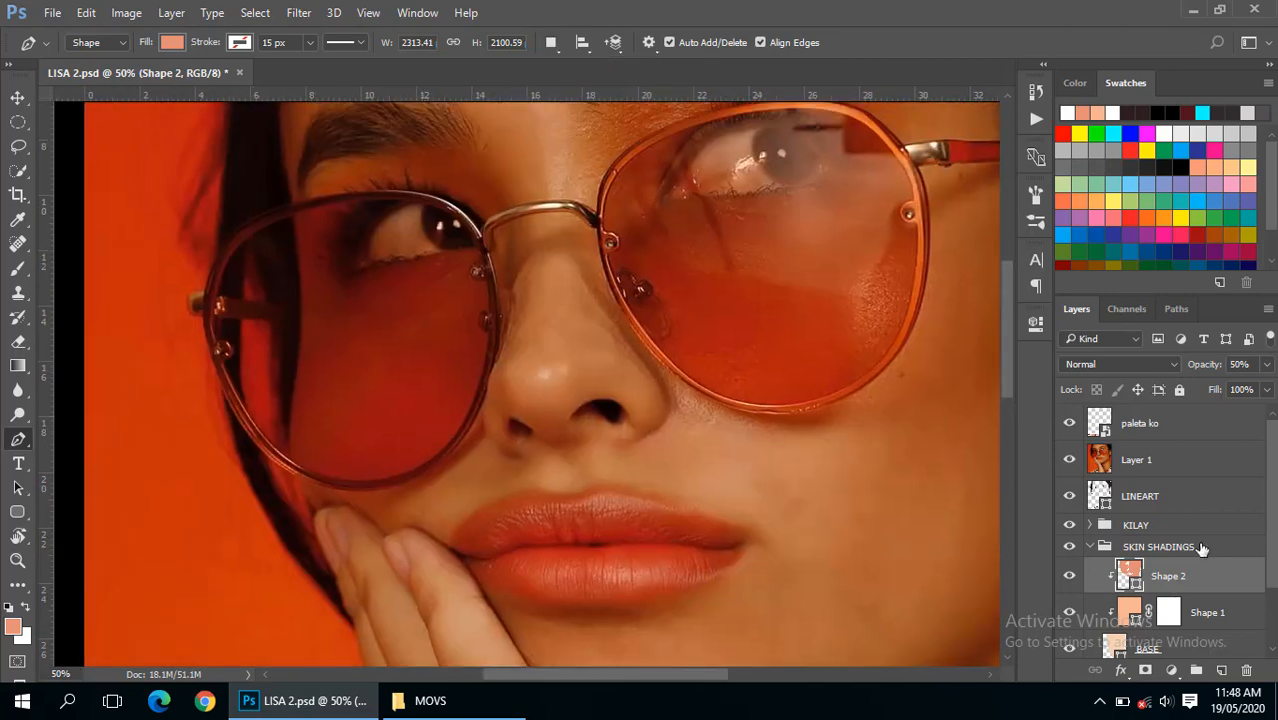
click(1130, 608)
click(1130, 578)
drag(497, 570, 710, 320)
drag(716, 436, 628, 400)
scroll(508, 282, up, 1)
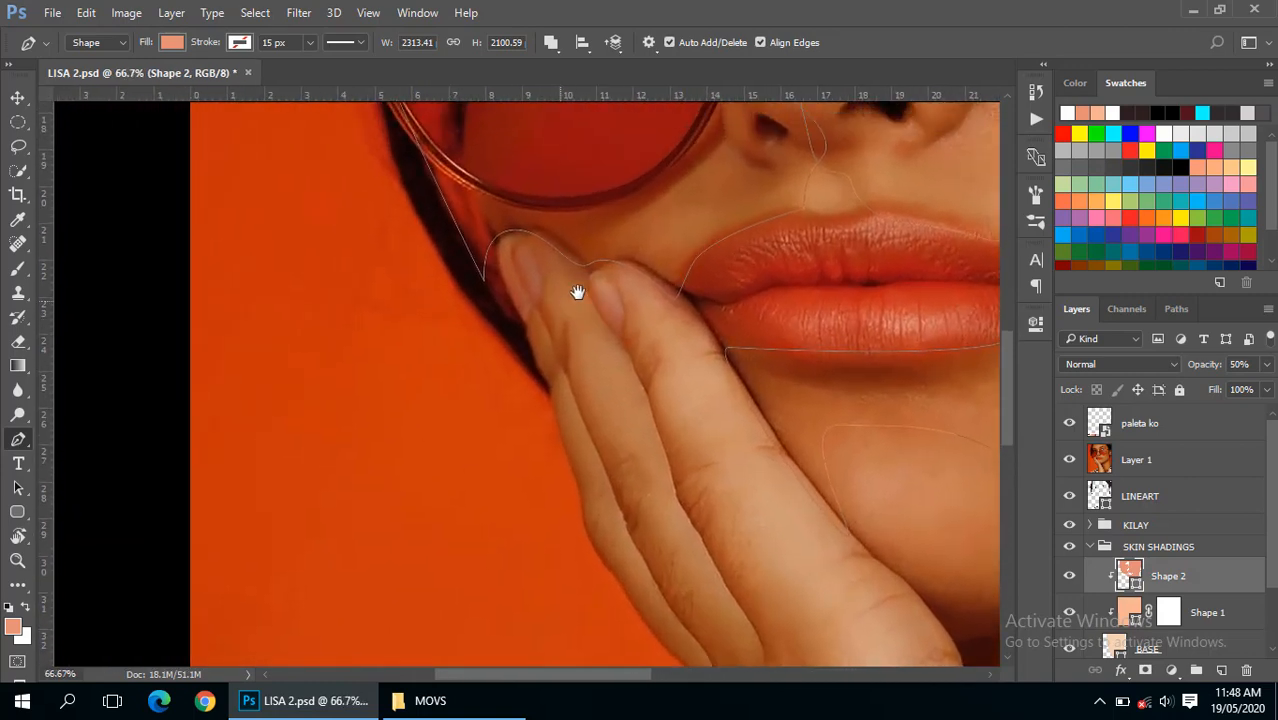
- Start an outline above the second finger's tip and trace the finger's shadow down to its knuckle
click(541, 230)
drag(593, 307, 617, 339)
key(ctrl+alt+z)
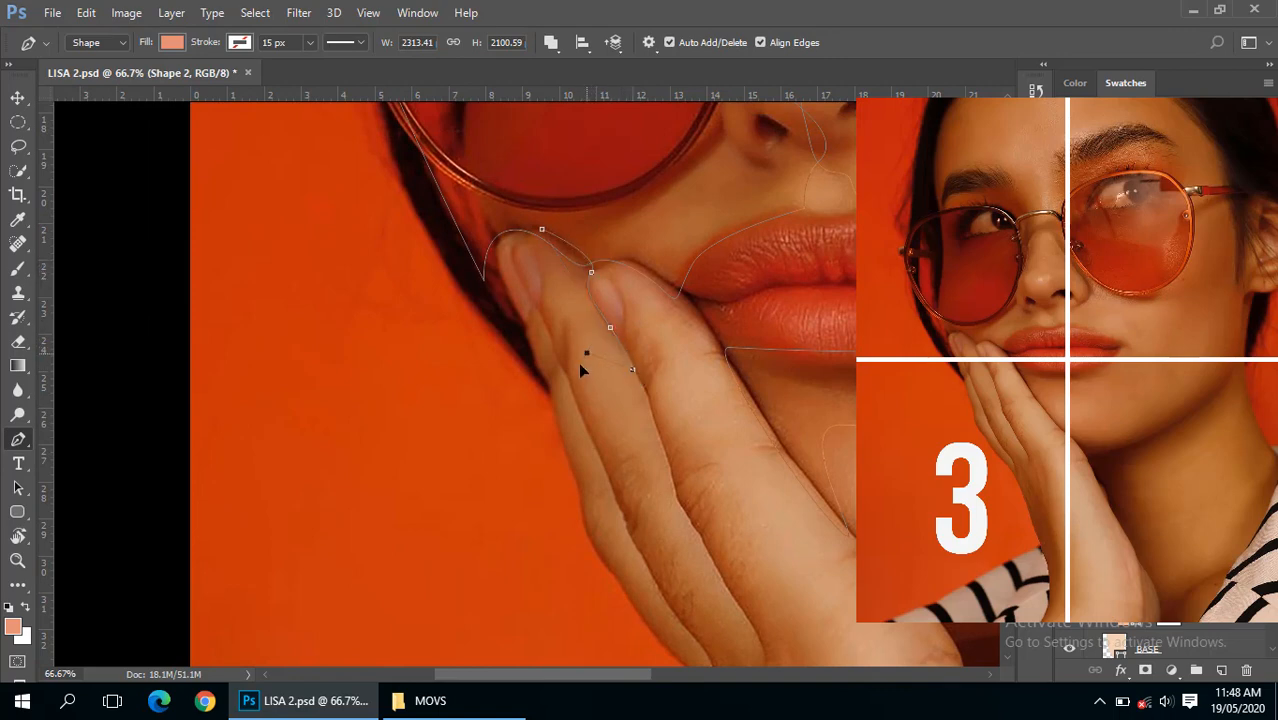
drag(625, 441, 628, 445)
drag(672, 496, 611, 328)
drag(650, 397, 651, 402)
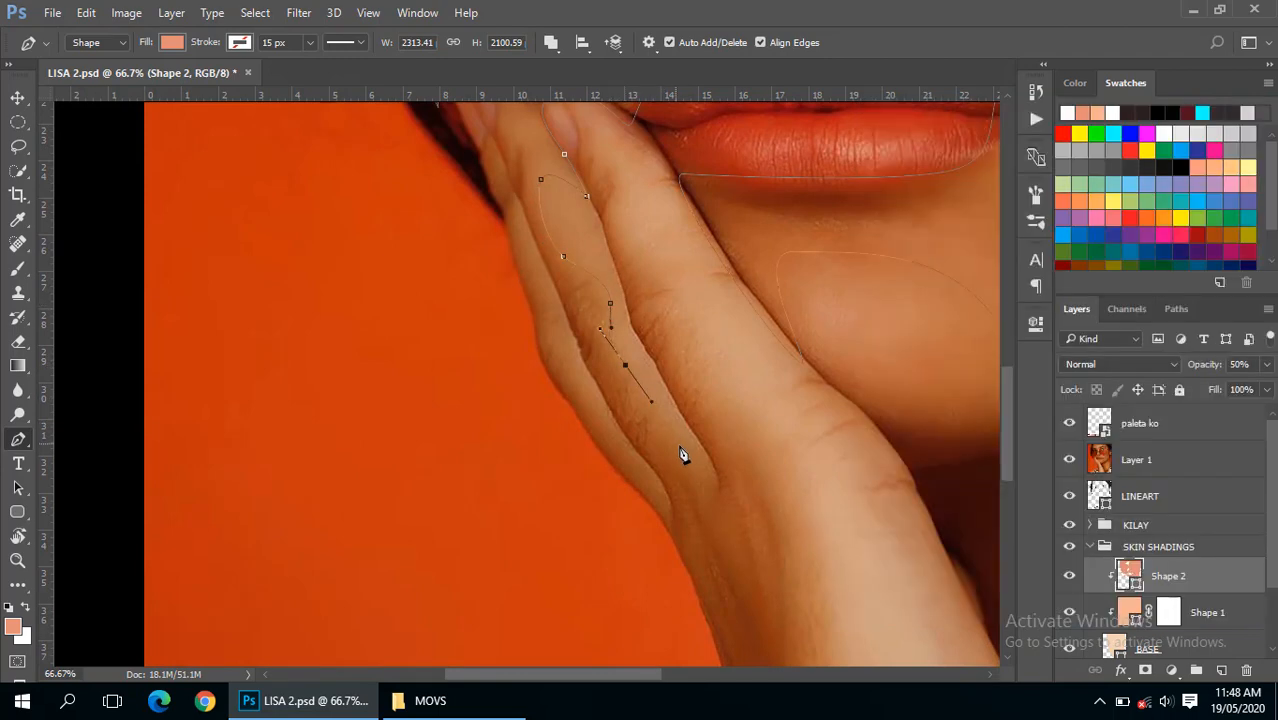
drag(718, 481, 677, 537)
- Bring the outline back up along the gap beside the outermost finger and close it at the fingertip
drag(645, 469, 620, 436)
drag(582, 352, 617, 439)
drag(617, 443, 592, 379)
drag(554, 284, 544, 267)
drag(525, 223, 511, 199)
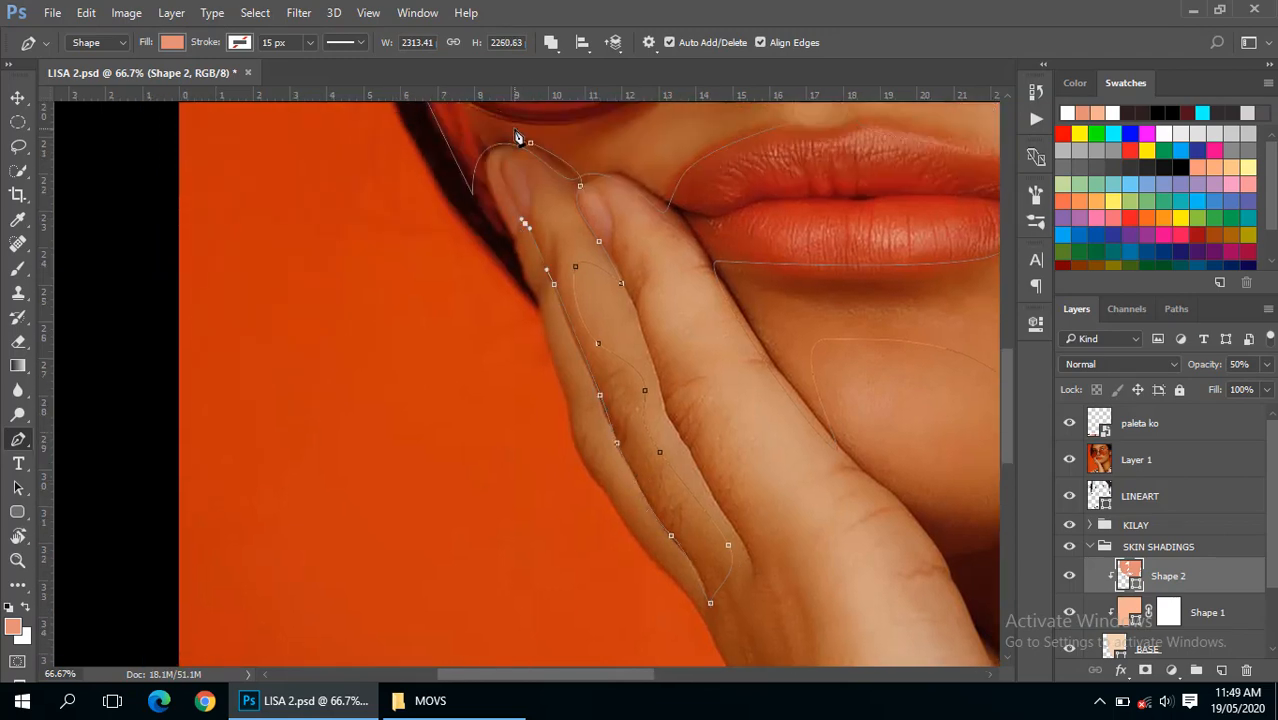
click(531, 143)
- Start another outline at the fingertip and run it down outside the hand's outer edge to the wrist
drag(515, 129, 480, 163)
ctrl+click(515, 129)
drag(648, 503, 716, 547)
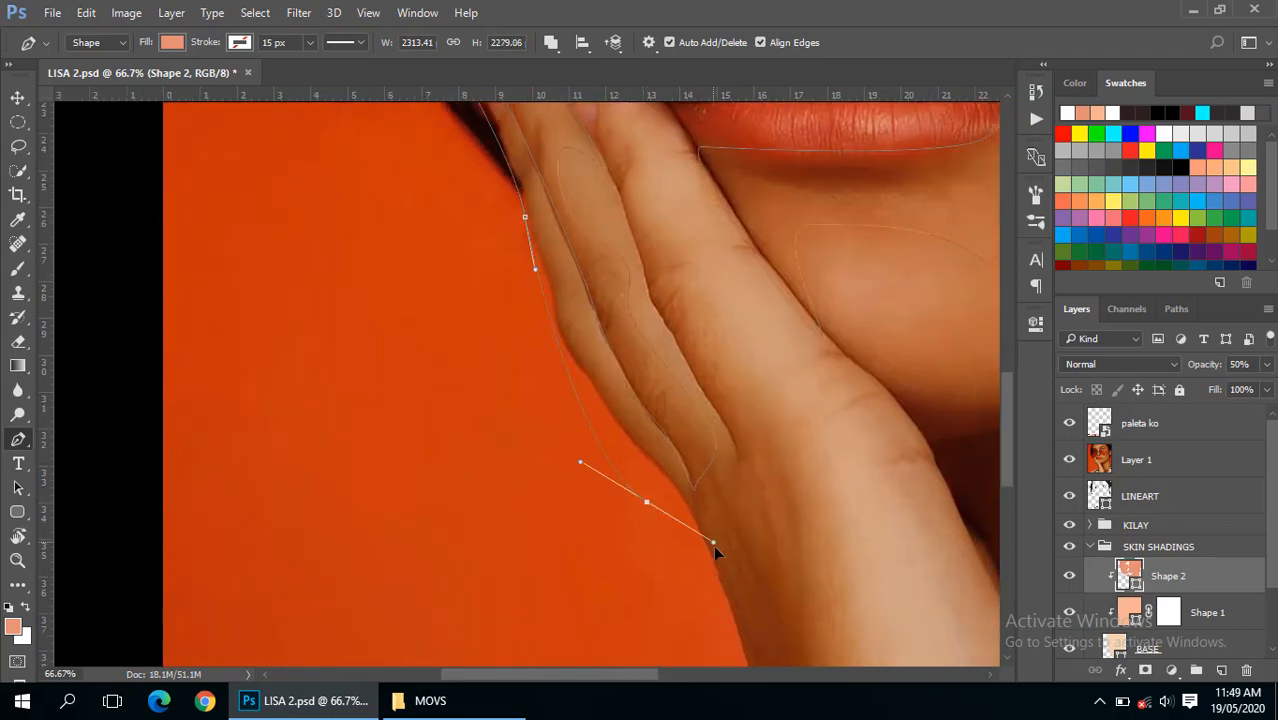
drag(706, 620, 574, 315)
drag(574, 300, 525, 501)
click(673, 465)
- Bring the outline up the back of the hand and curve it over to the knuckle gap, redoing the misplaced curve
drag(680, 195, 684, 424)
drag(704, 424, 678, 330)
drag(637, 292, 625, 249)
drag(625, 230, 708, 447)
drag(658, 377, 618, 329)
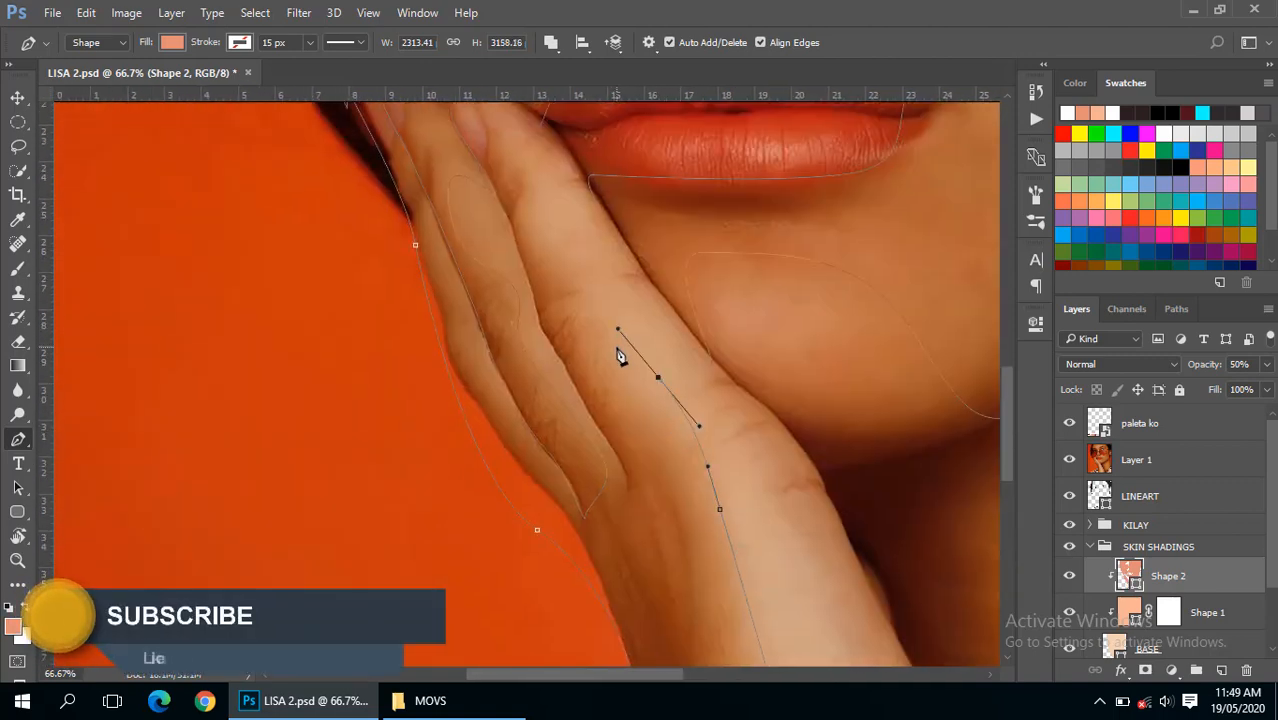
key(ctrl+z)
drag(650, 570, 656, 499)
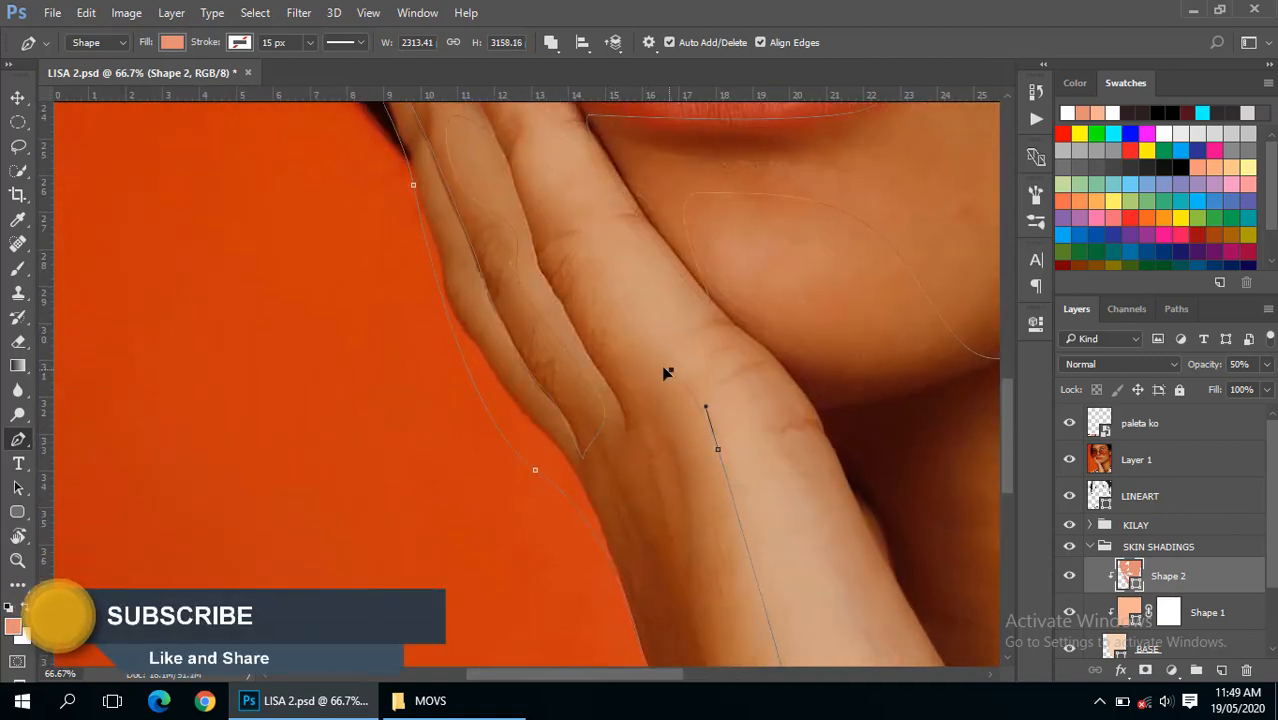
drag(671, 370, 661, 512)
click(636, 543)
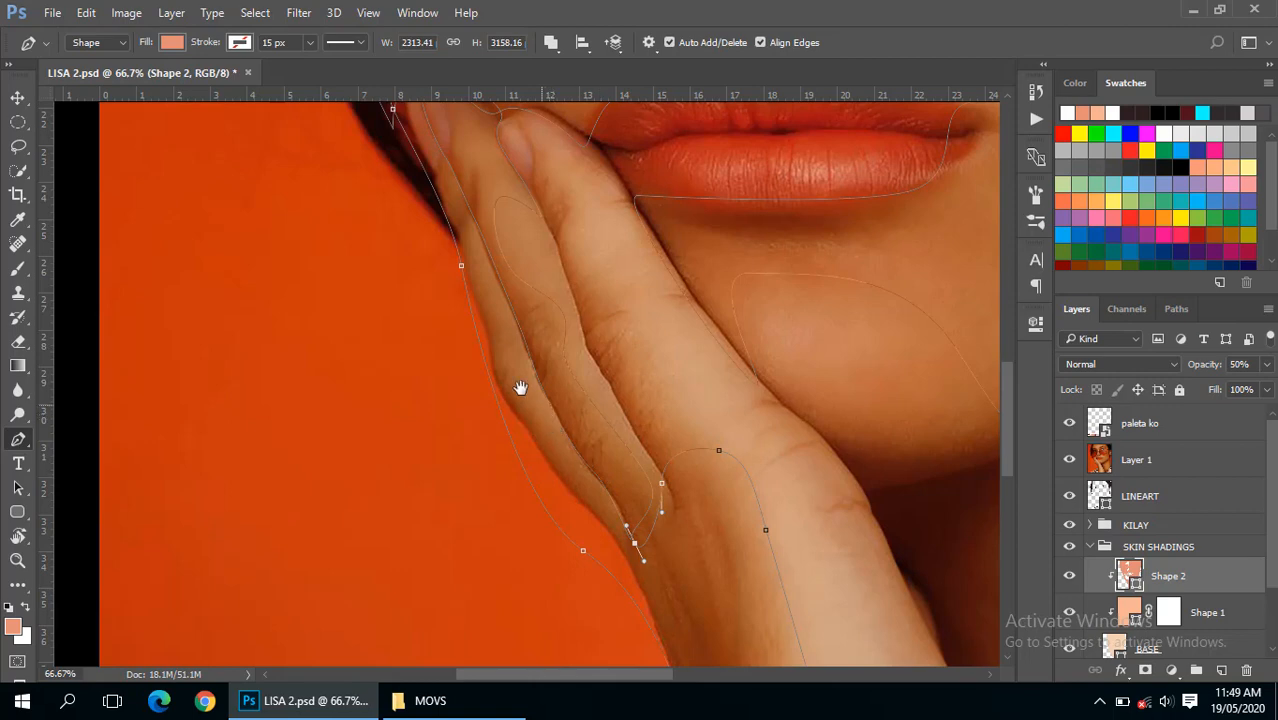
- Trace the outline up the outermost finger to close it at the fingertip, and briefly check the shading without the photo
drag(522, 382, 579, 471)
drag(602, 528, 585, 464)
drag(556, 397, 553, 381)
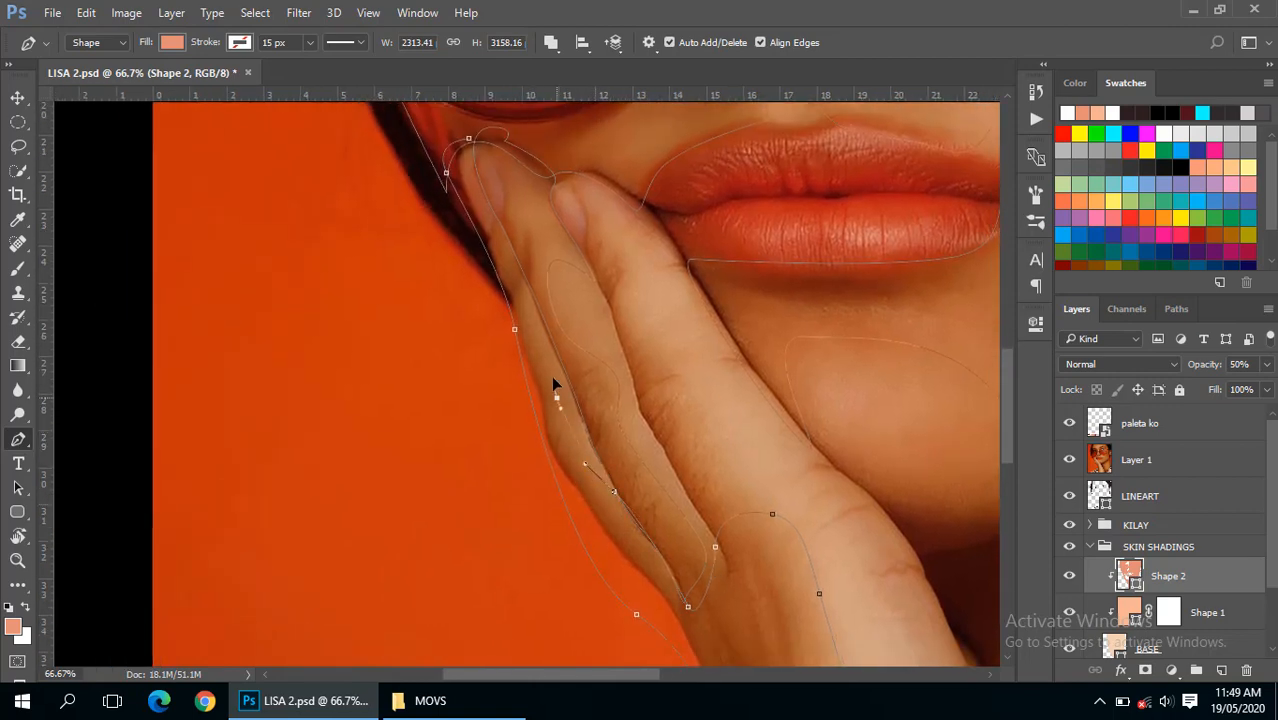
drag(526, 303, 541, 391)
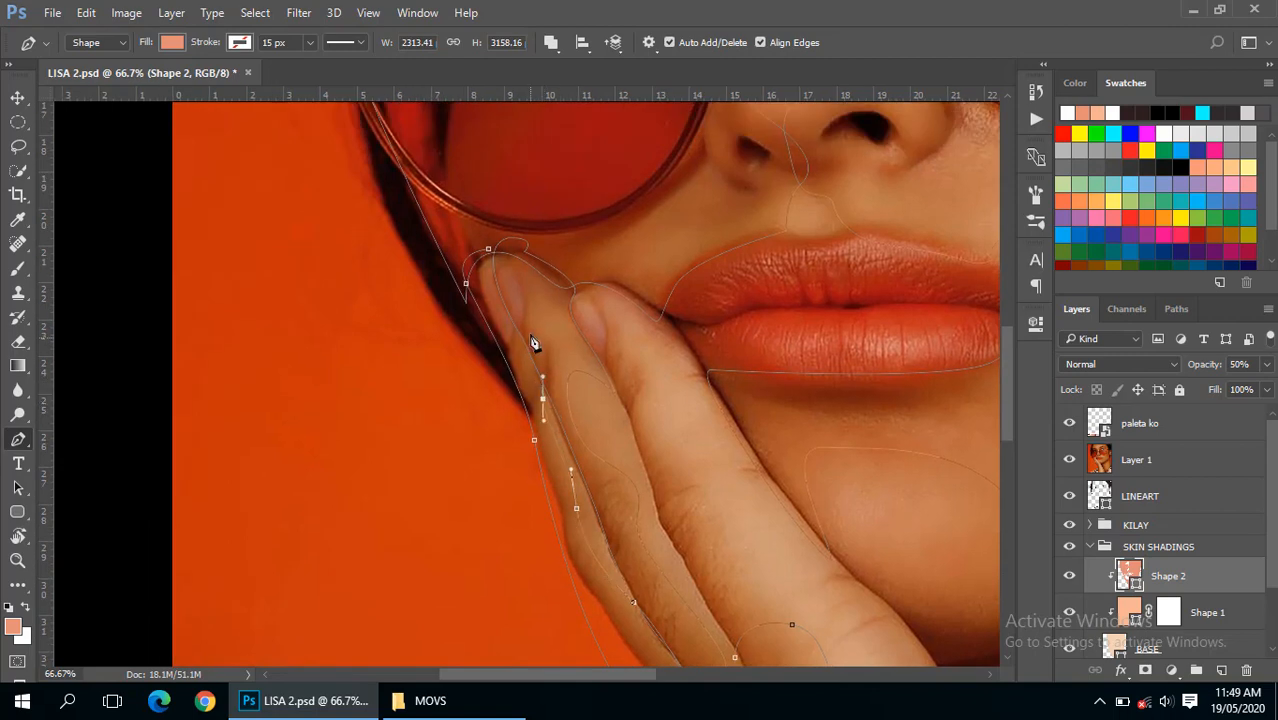
click(489, 250)
drag(671, 423, 545, 325)
click(1068, 460)
click(1068, 460)
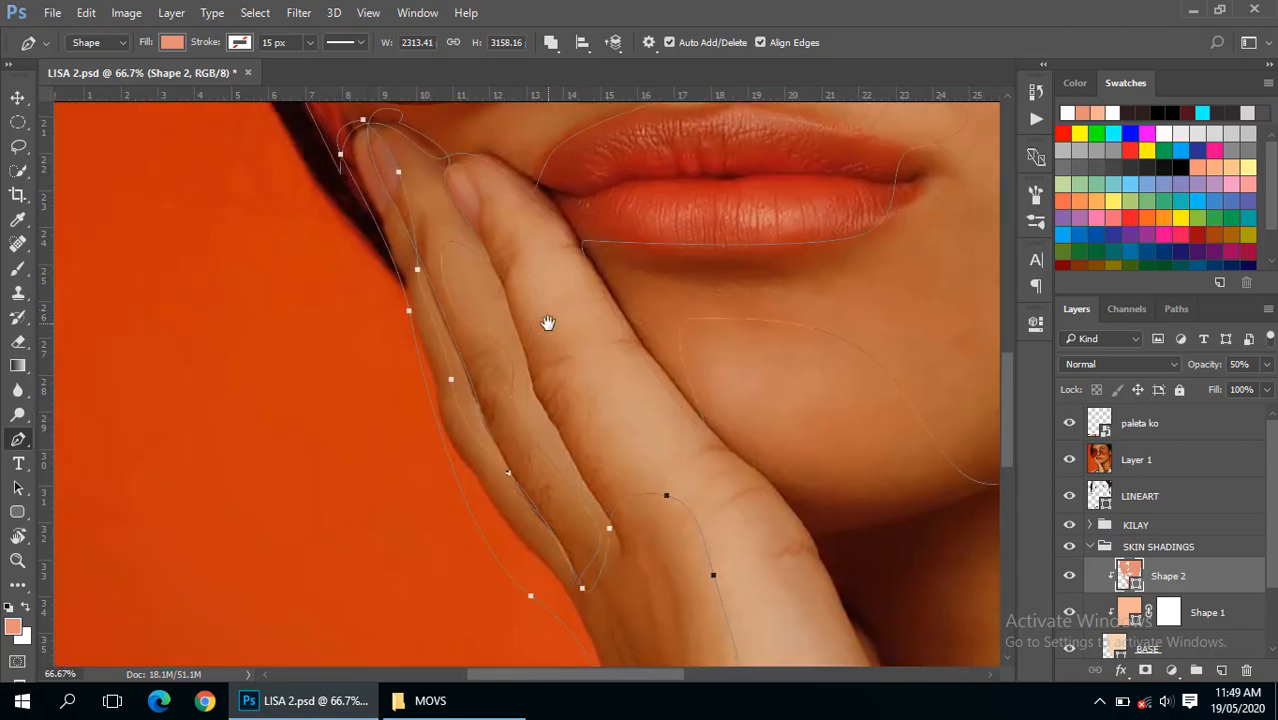
- Start an outline at the index fingertip and run it down the gap beside the middle finger to the knuckles
click(450, 148)
drag(478, 210, 472, 233)
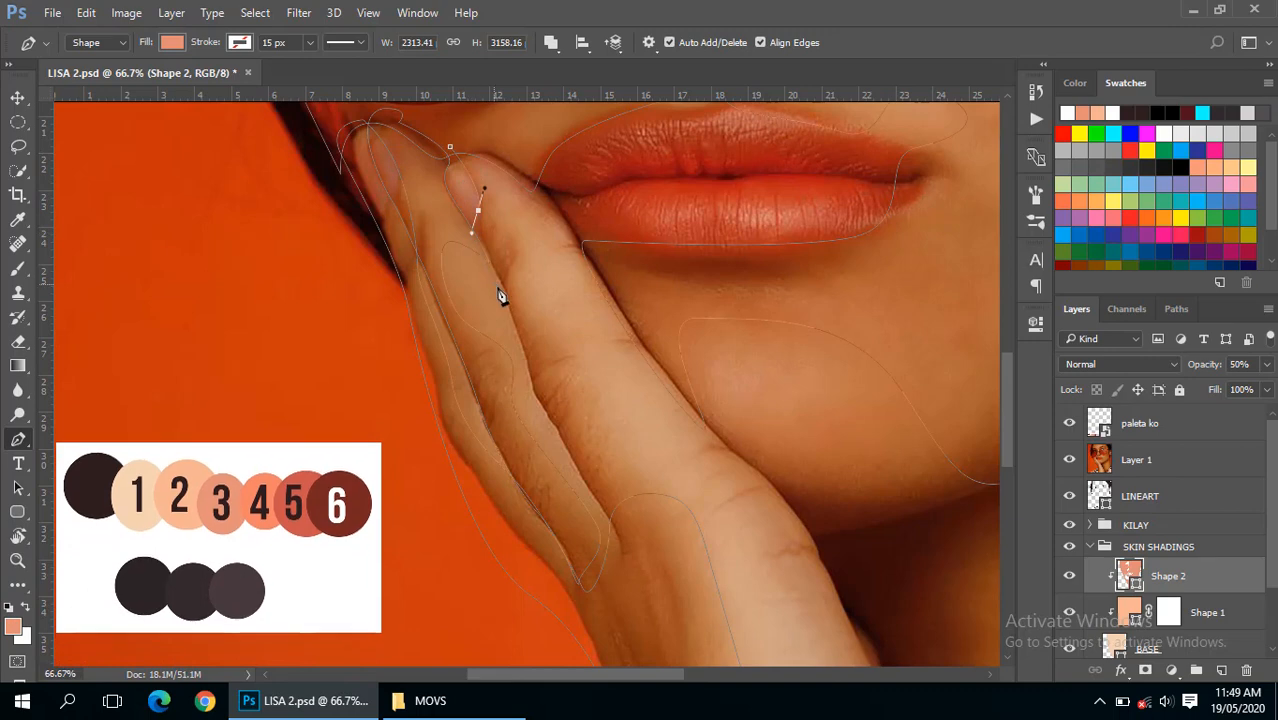
drag(498, 289, 505, 311)
drag(533, 402, 542, 425)
drag(588, 479, 527, 370)
drag(560, 438, 564, 454)
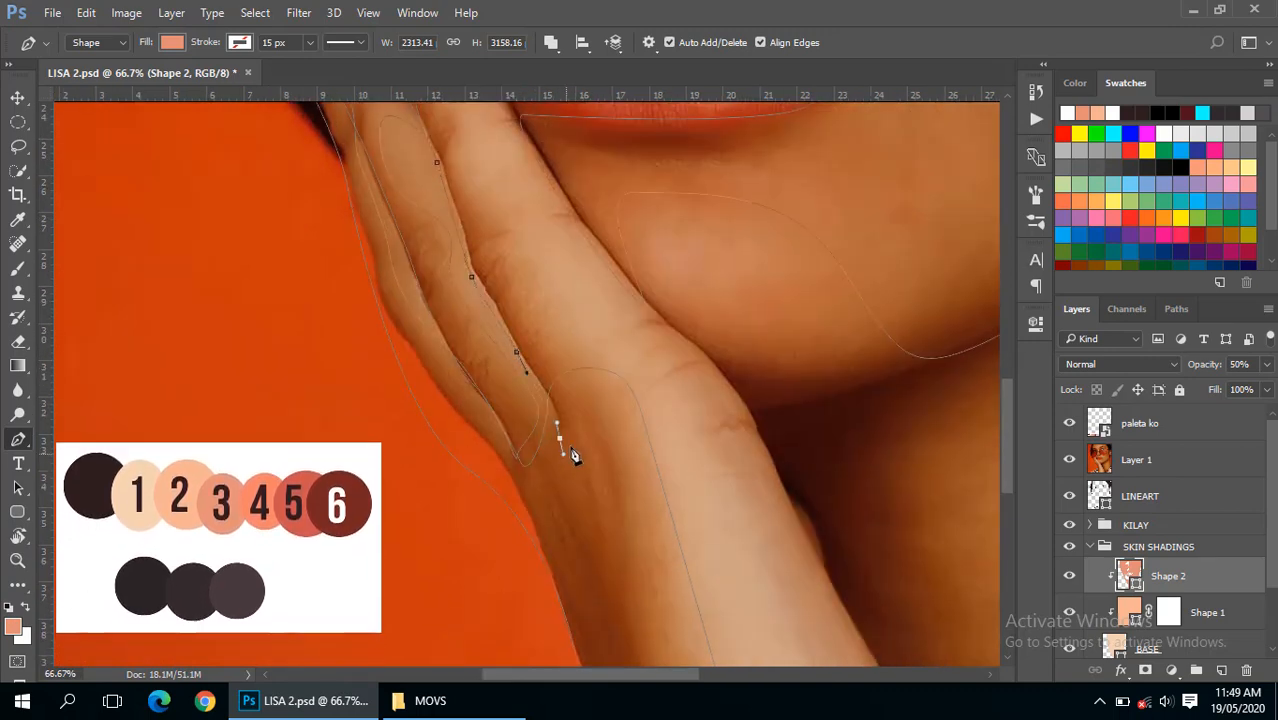
- Bring the outline up the index finger's back to its tip, then down its face-side edge to the first knuckle crease
drag(582, 407, 617, 519)
drag(604, 440, 498, 317)
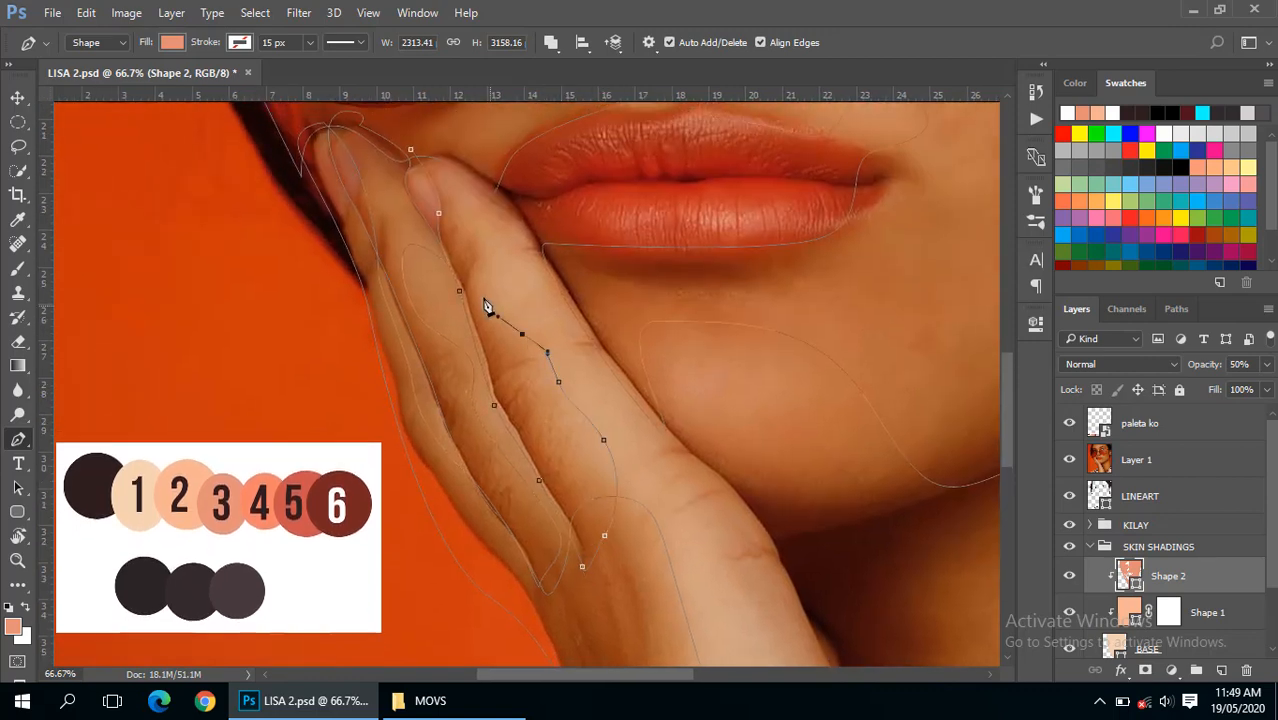
drag(484, 271, 522, 316)
mouse_move(537, 324)
mouse_down()
mouse_move(502, 308)
mouse_move(533, 347)
mouse_up()
click(538, 344)
drag(588, 419, 592, 390)
click(544, 393)
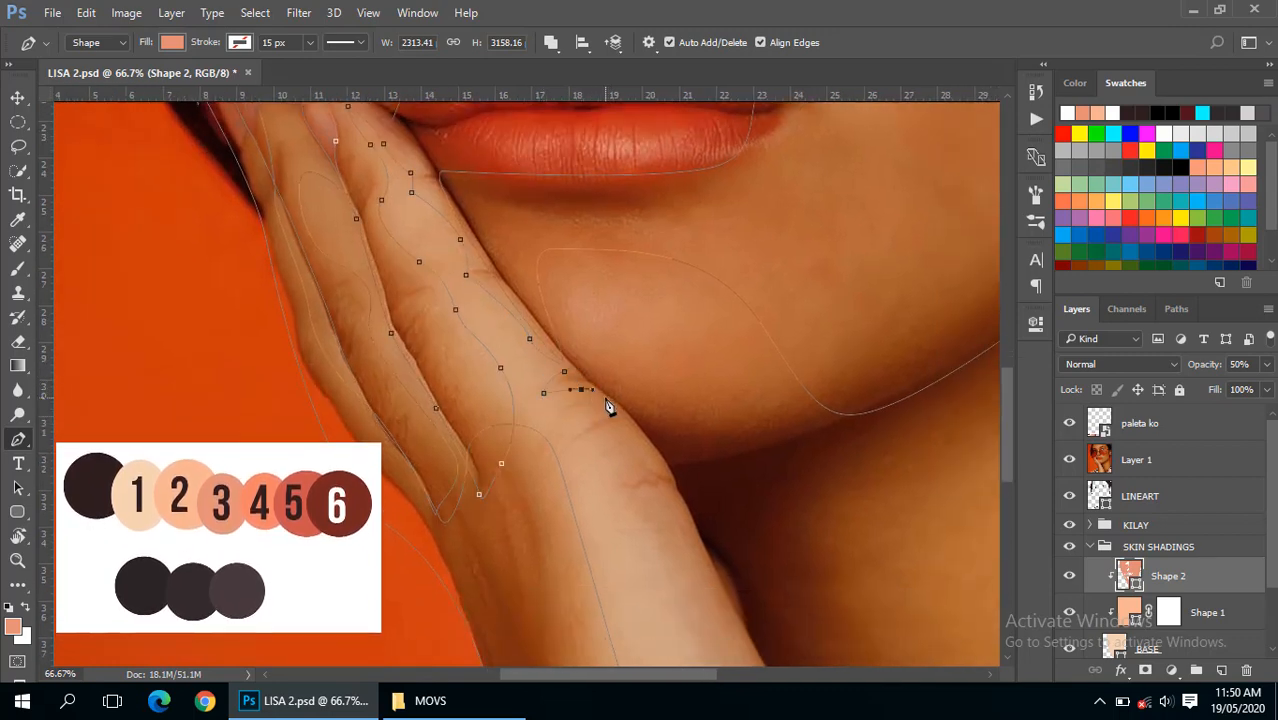
- Trace the narrow crease shadows across the index knuckle as thin points running in from the hand's face-side edge
click(605, 397)
alt+click(553, 411)
drag(547, 425, 613, 403)
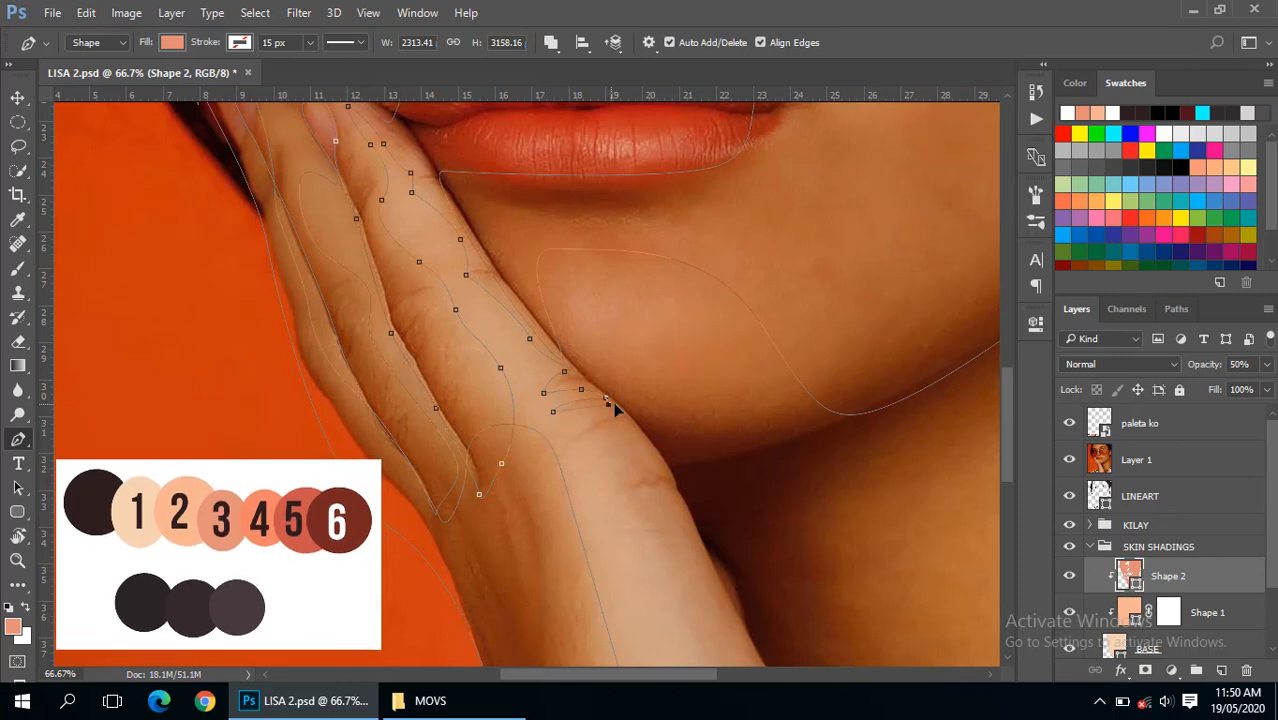
click(615, 411)
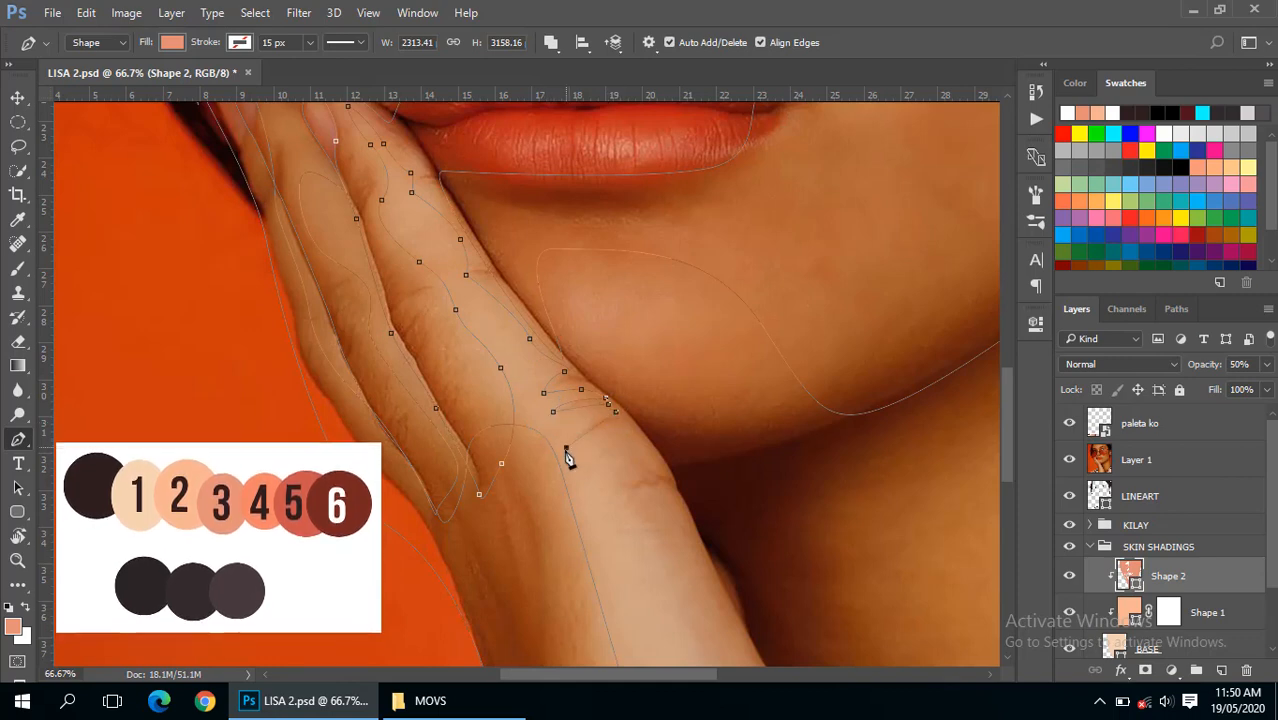
drag(560, 469, 560, 470)
alt+click(566, 447)
drag(631, 429, 636, 431)
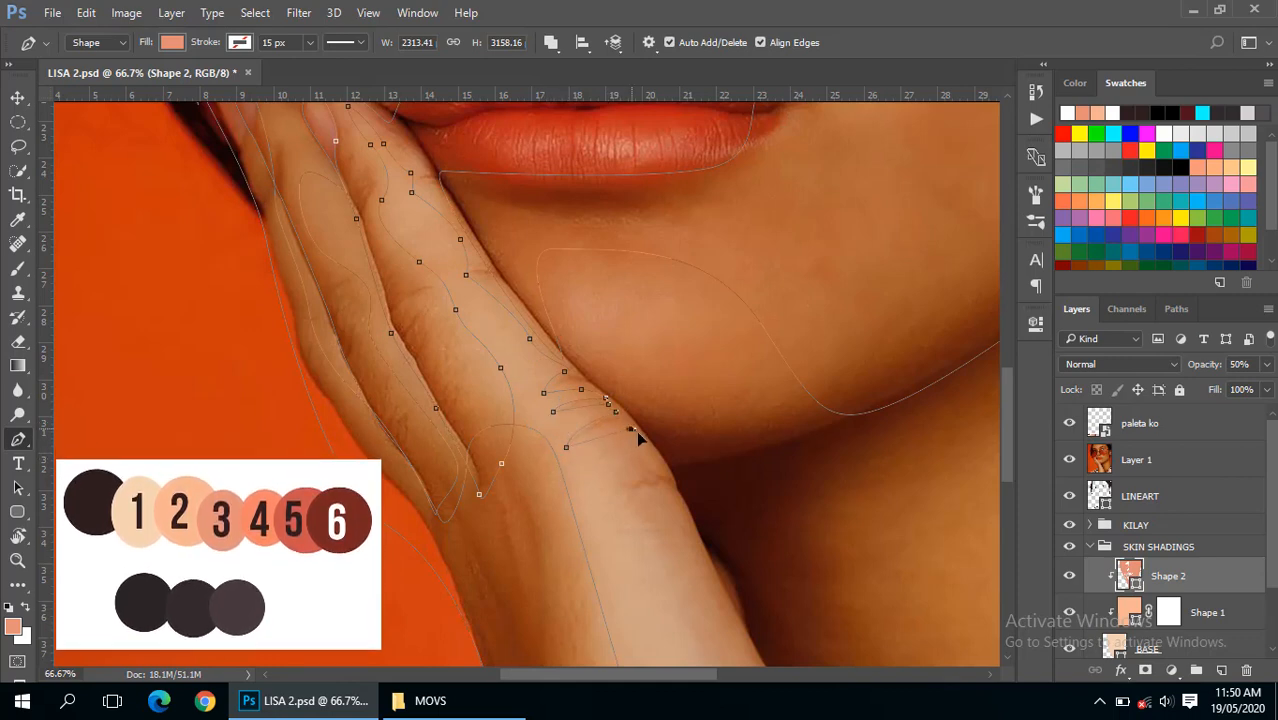
- Continue the outline past the last knuckle crease and down the wrist's neck-side edge to just below the canvas
drag(615, 483, 617, 338)
scroll(682, 530, down, 1)
drag(641, 425, 661, 450)
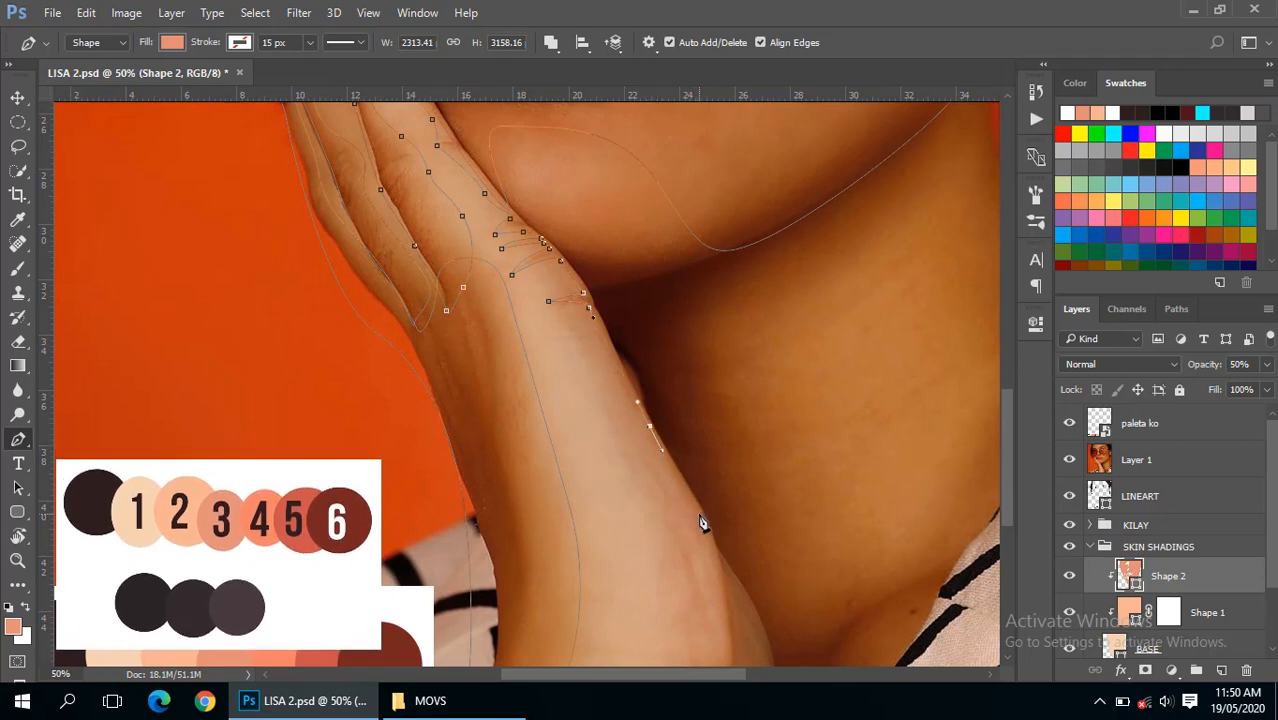
drag(707, 545, 633, 366)
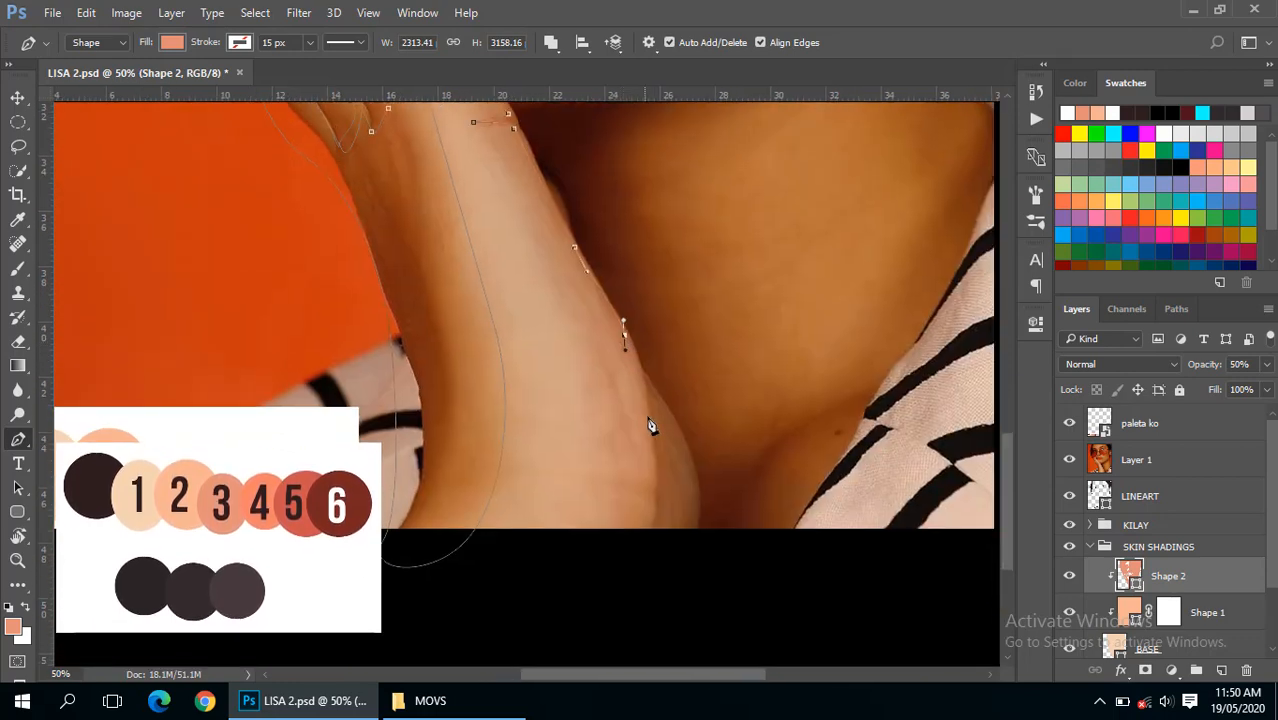
drag(648, 419, 650, 464)
click(643, 539)
- Carry the outline below the canvas to the shirt collar and around the lit patch on the neck, leaving it uncovered
drag(650, 547, 813, 545)
drag(920, 433, 762, 642)
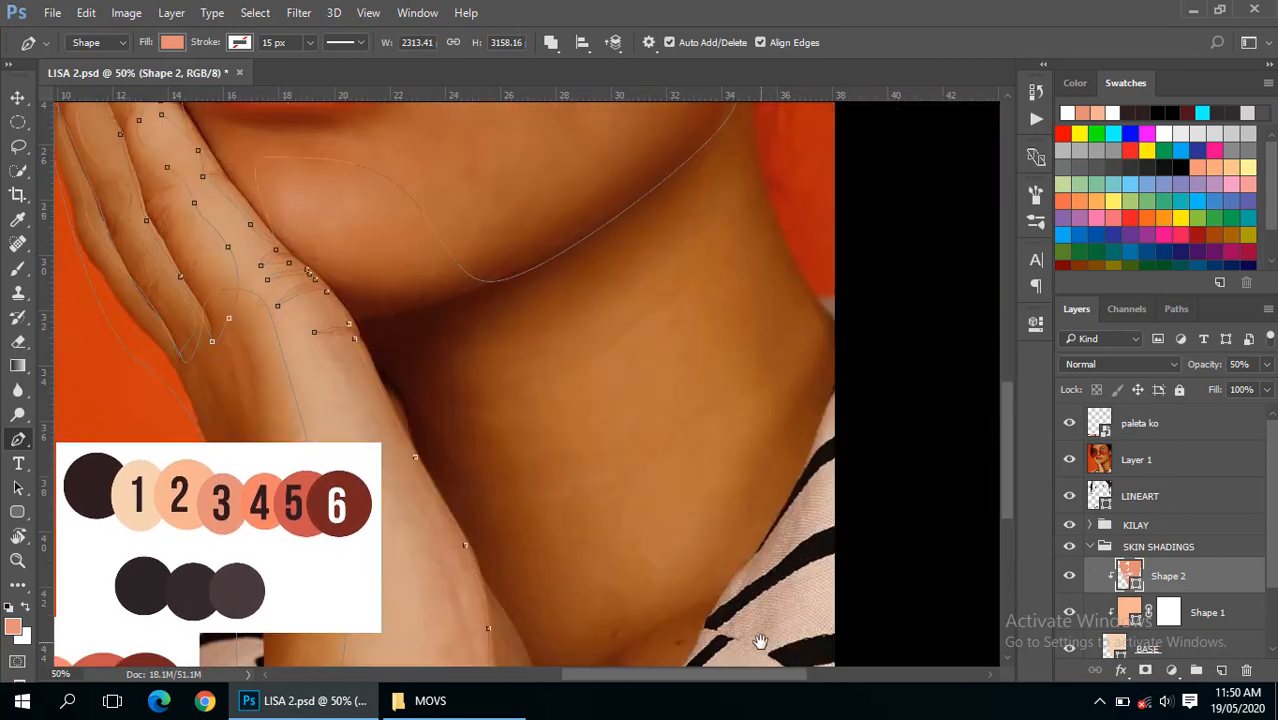
drag(802, 587, 796, 548)
drag(688, 561, 599, 561)
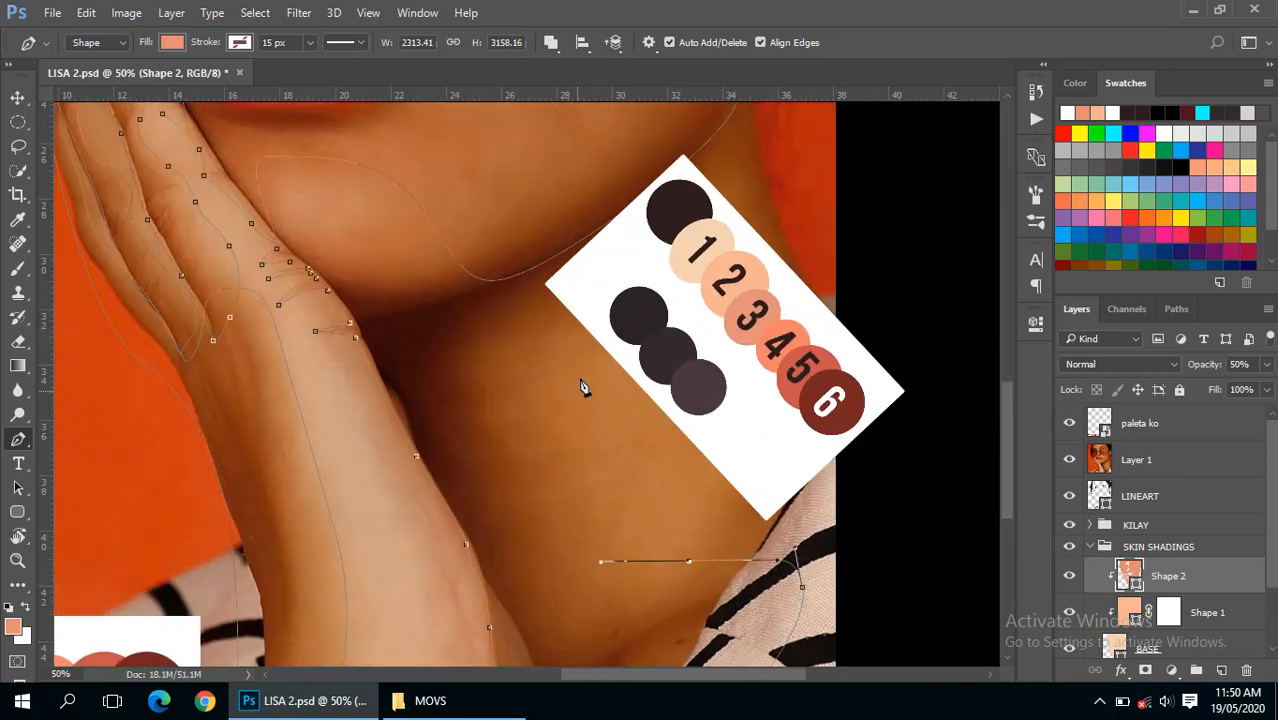
drag(584, 371, 645, 317)
drag(739, 372, 743, 447)
drag(733, 544, 746, 553)
- Extend the outline outside the canvas past the shoulder, up to the neck's outer edge, and turn it onto the jawline
drag(915, 454, 901, 334)
drag(791, 216, 821, 358)
click(790, 237)
drag(728, 261, 677, 310)
- Trace the outline along the jaw and chin to the hand, then up the index finger to close it at the fingertip
drag(660, 325, 871, 399)
drag(760, 474, 725, 485)
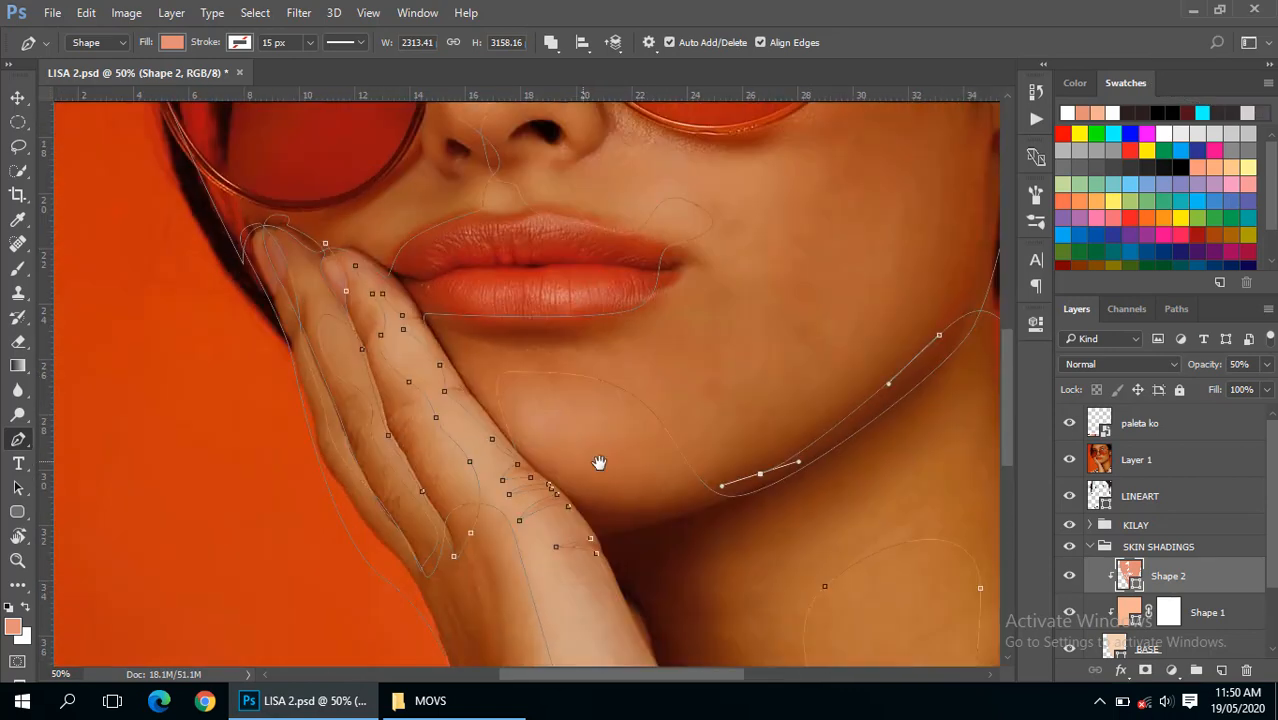
drag(574, 472, 540, 457)
drag(479, 398, 467, 370)
drag(429, 318, 513, 369)
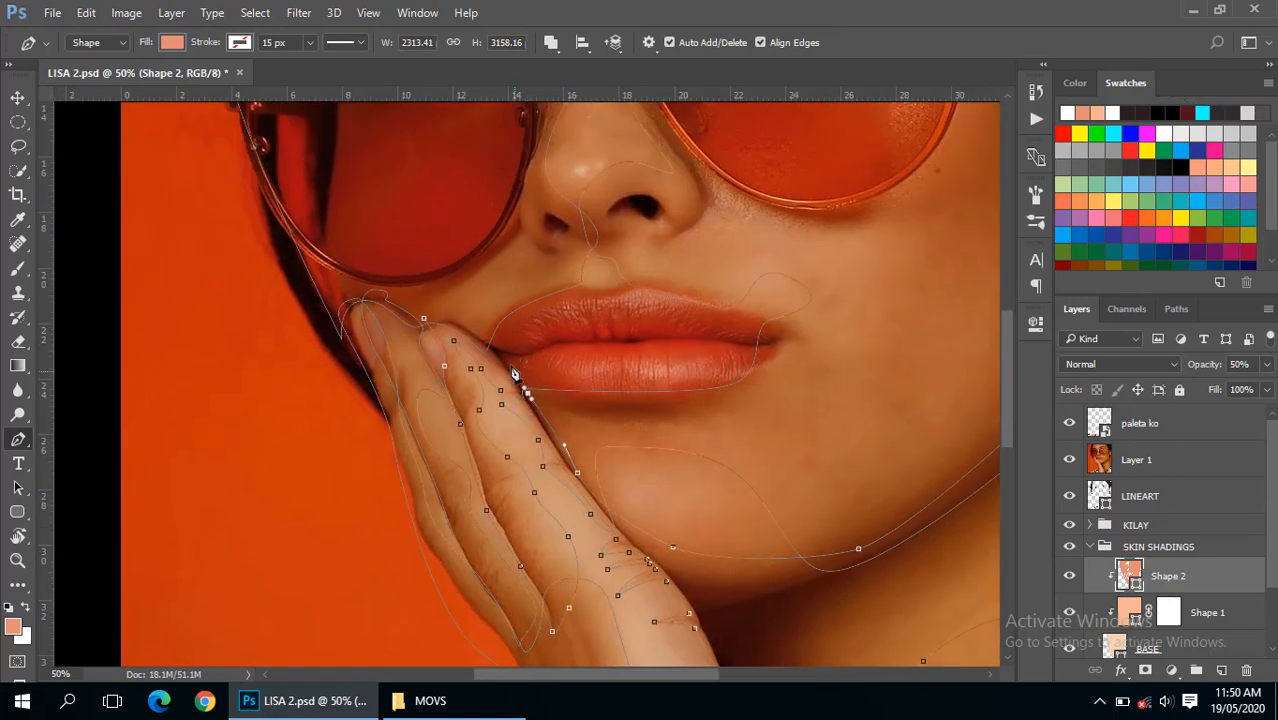
- Hide the photo layer, deselect the finished path and examine the new hand and neck shading on the whole portrait
click(1069, 459)
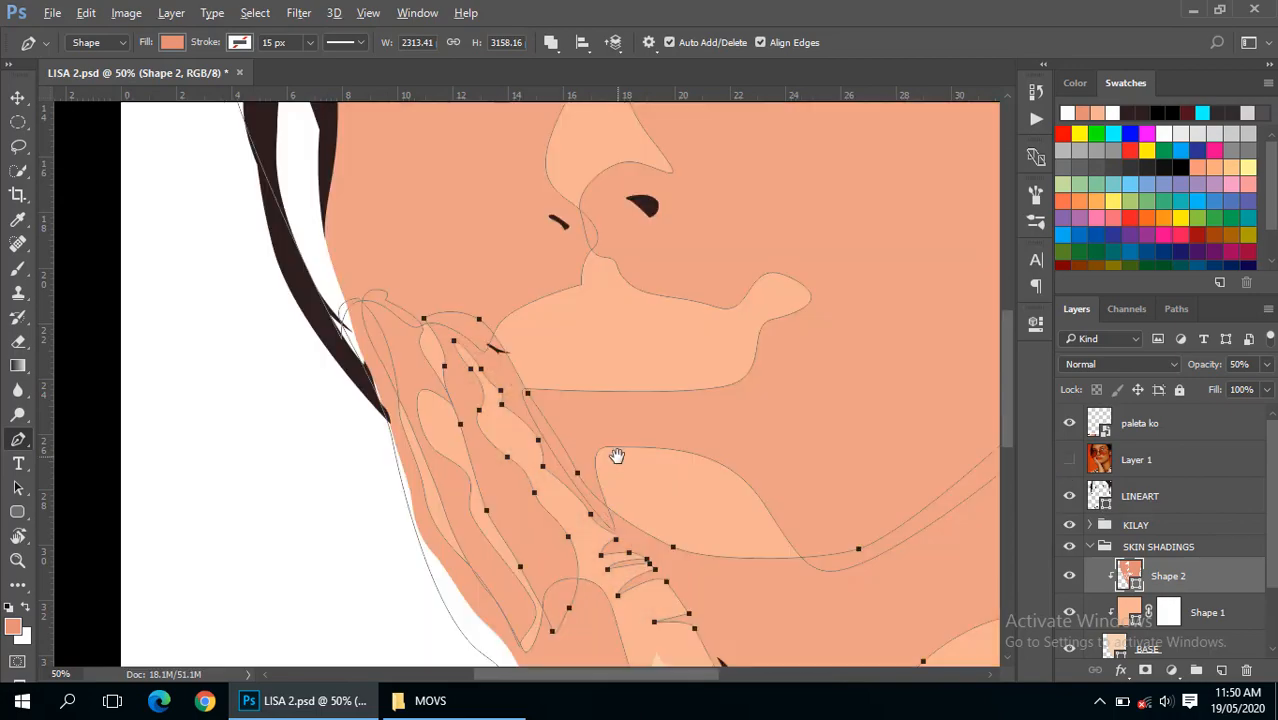
alt+click(617, 457)
alt+click(617, 457)
alt+click(653, 486)
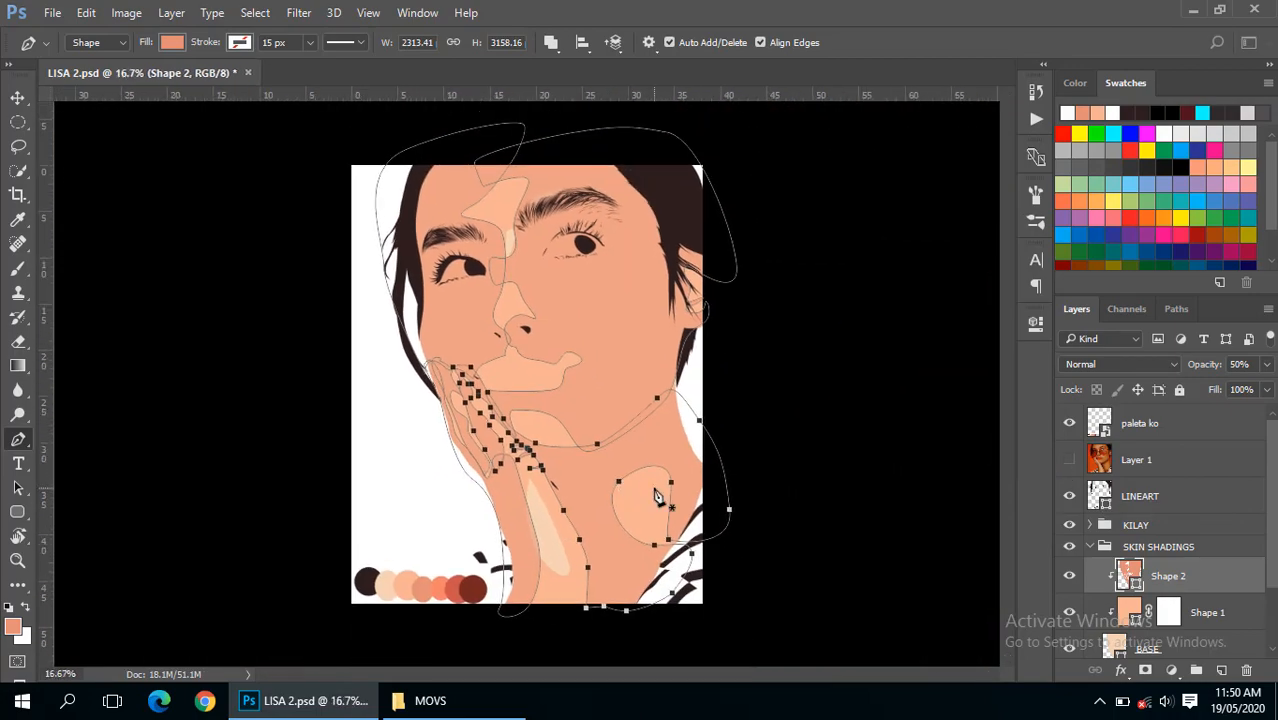
key(Escape)
ctrl+click(557, 445)
drag(557, 449, 589, 369)
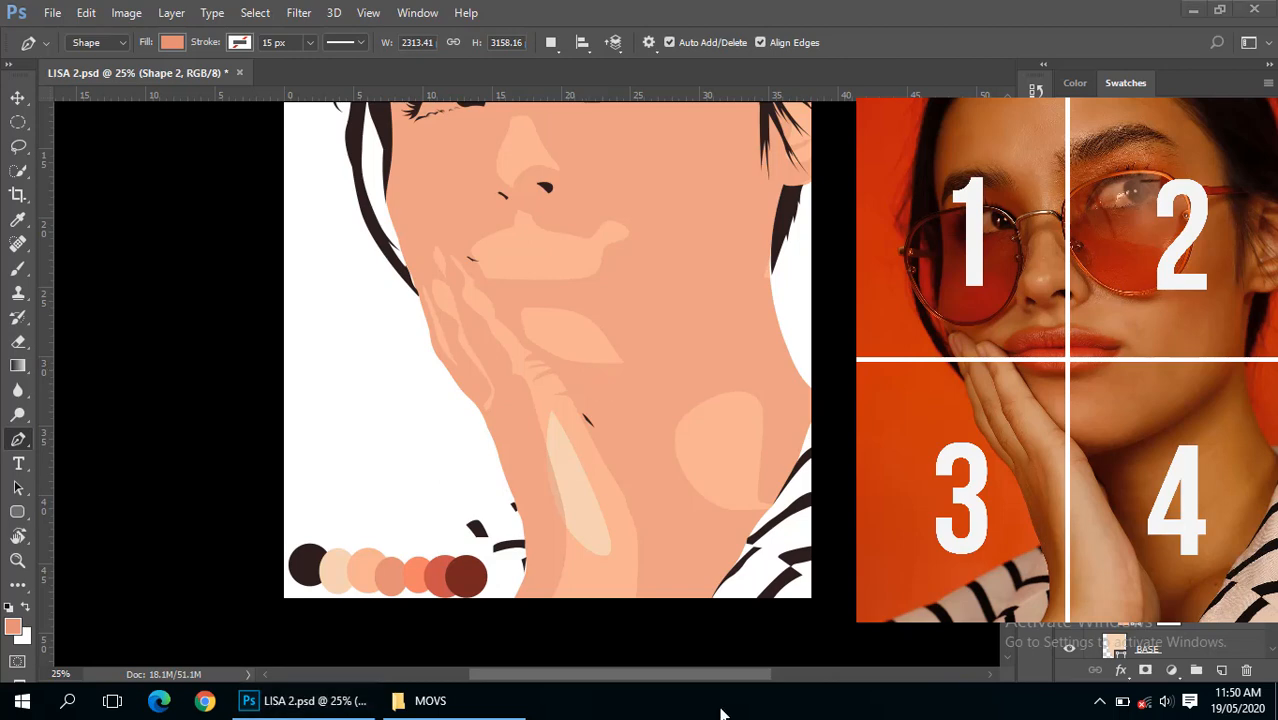
click(585, 471)
click(613, 319)
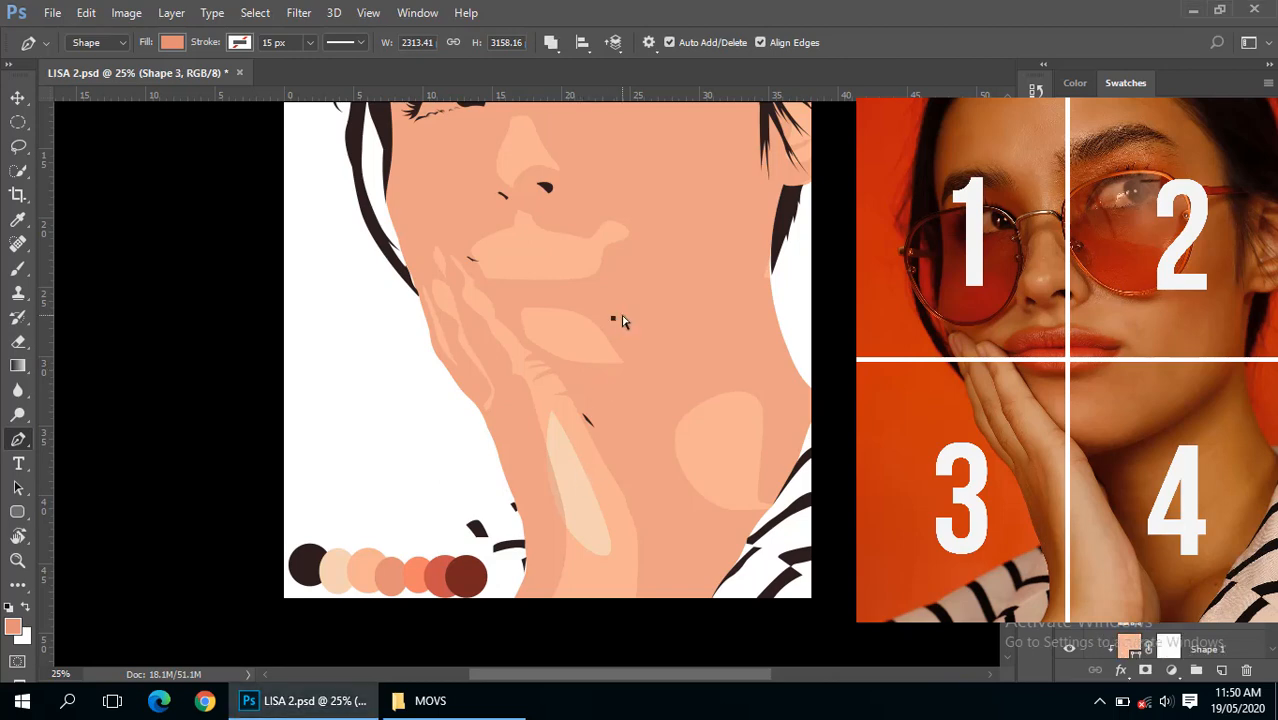
key(ctrl+z)
key(ctrl+minus)
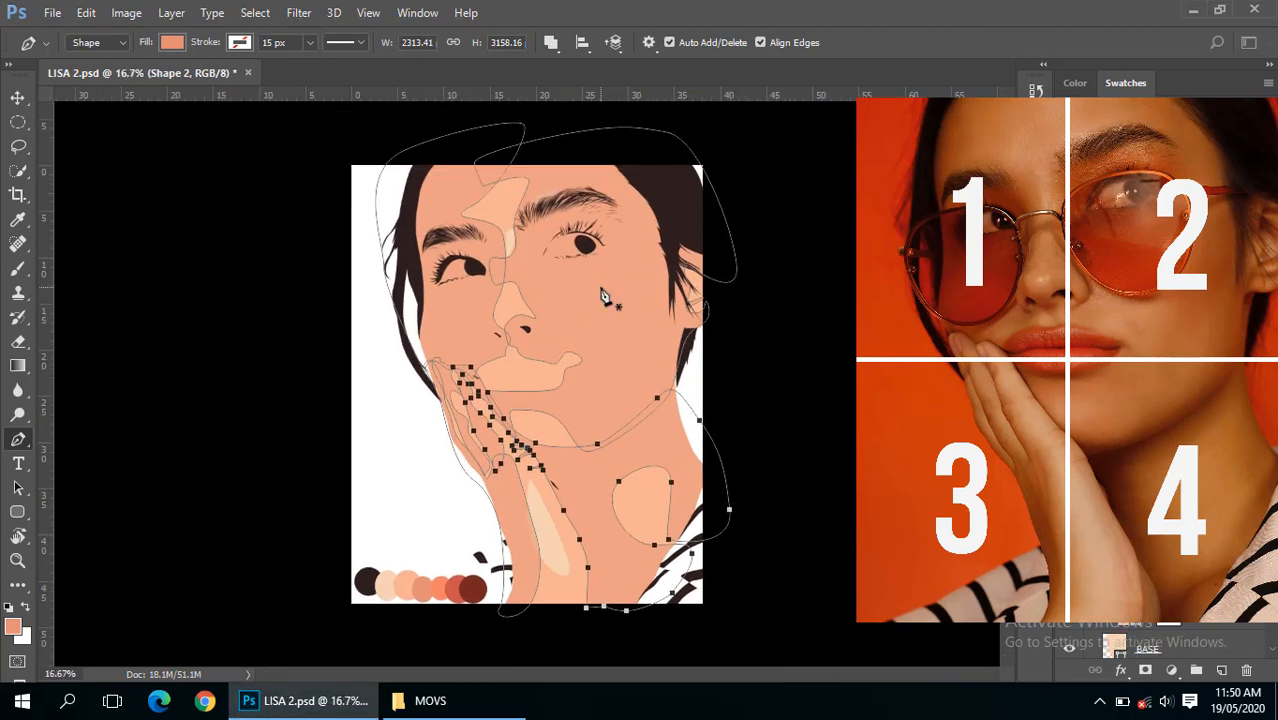
key(Escape)
ctrl+click(600, 288)
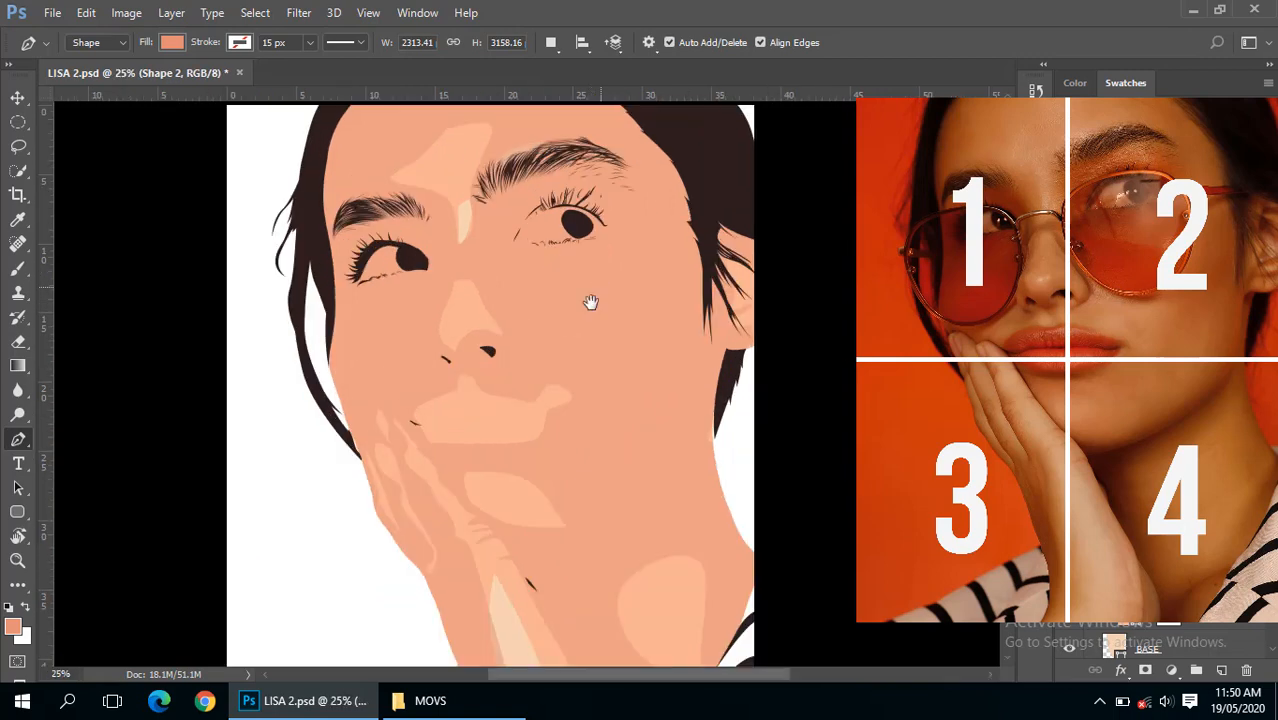
- Compare the traced skin shading with the reference photo by showing and hiding the photo layer
drag(542, 334, 594, 316)
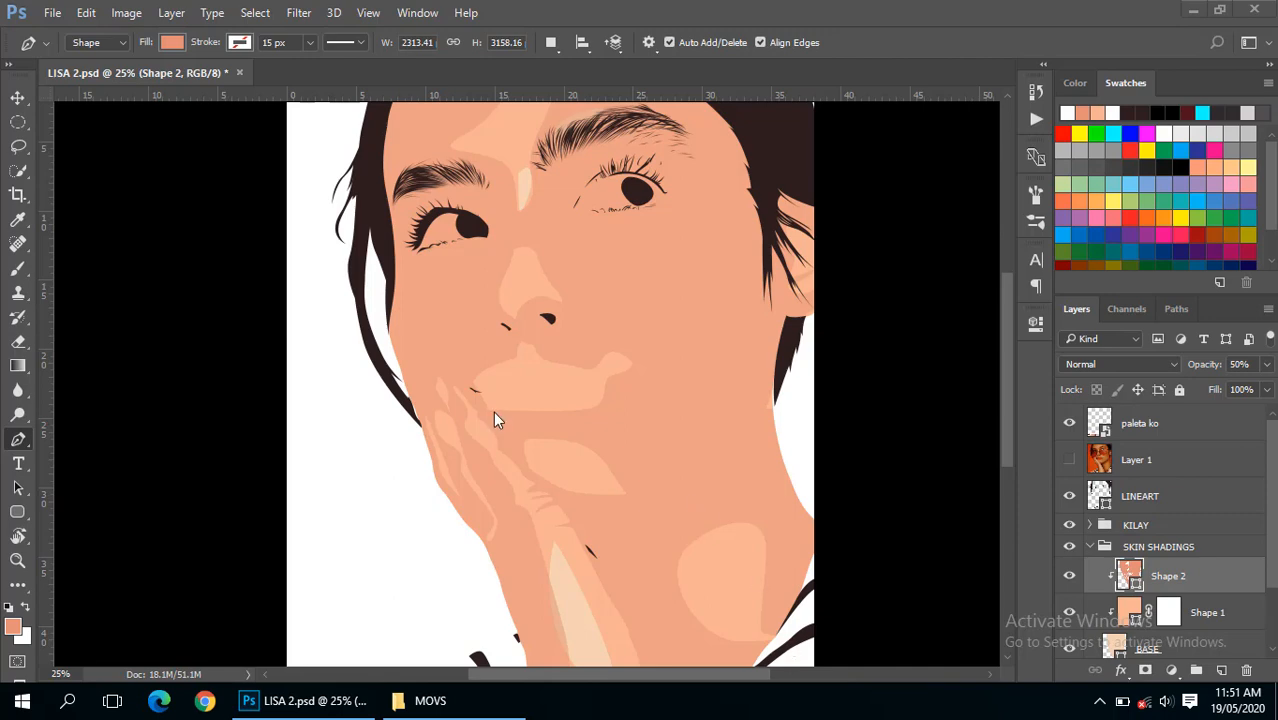
ctrl+alt+click(523, 405)
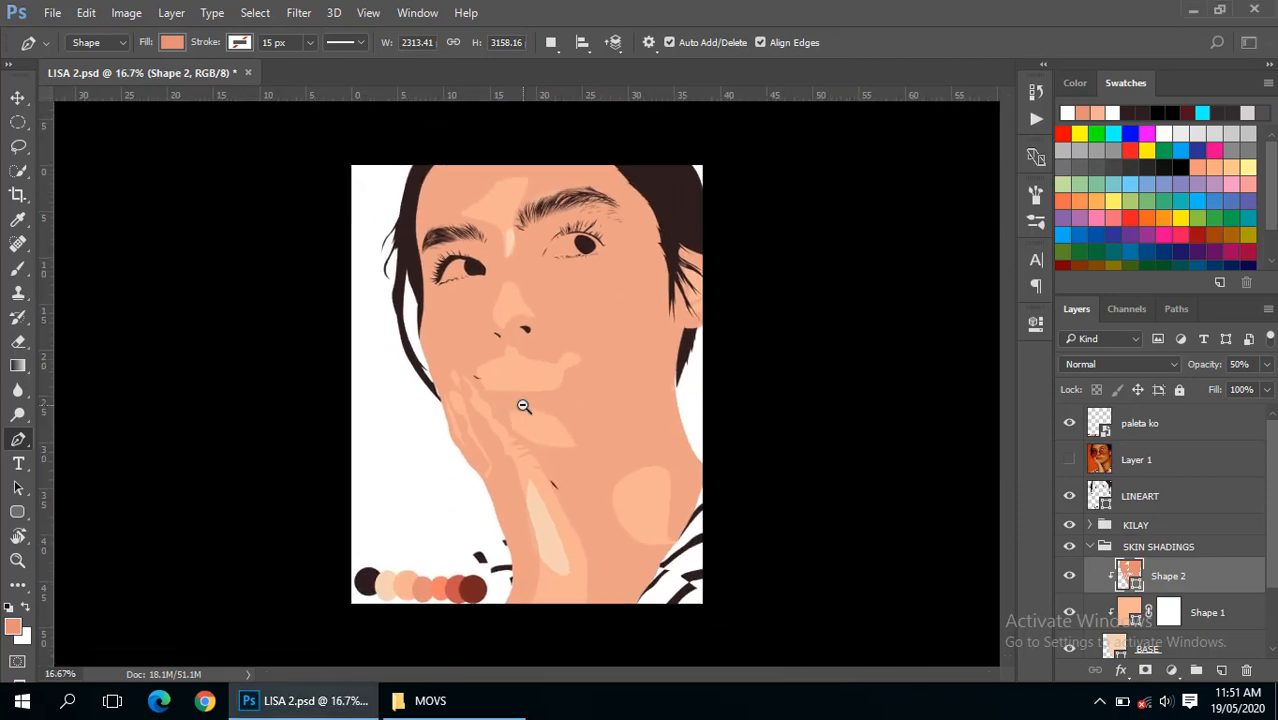
ctrl+click(523, 405)
click(1069, 459)
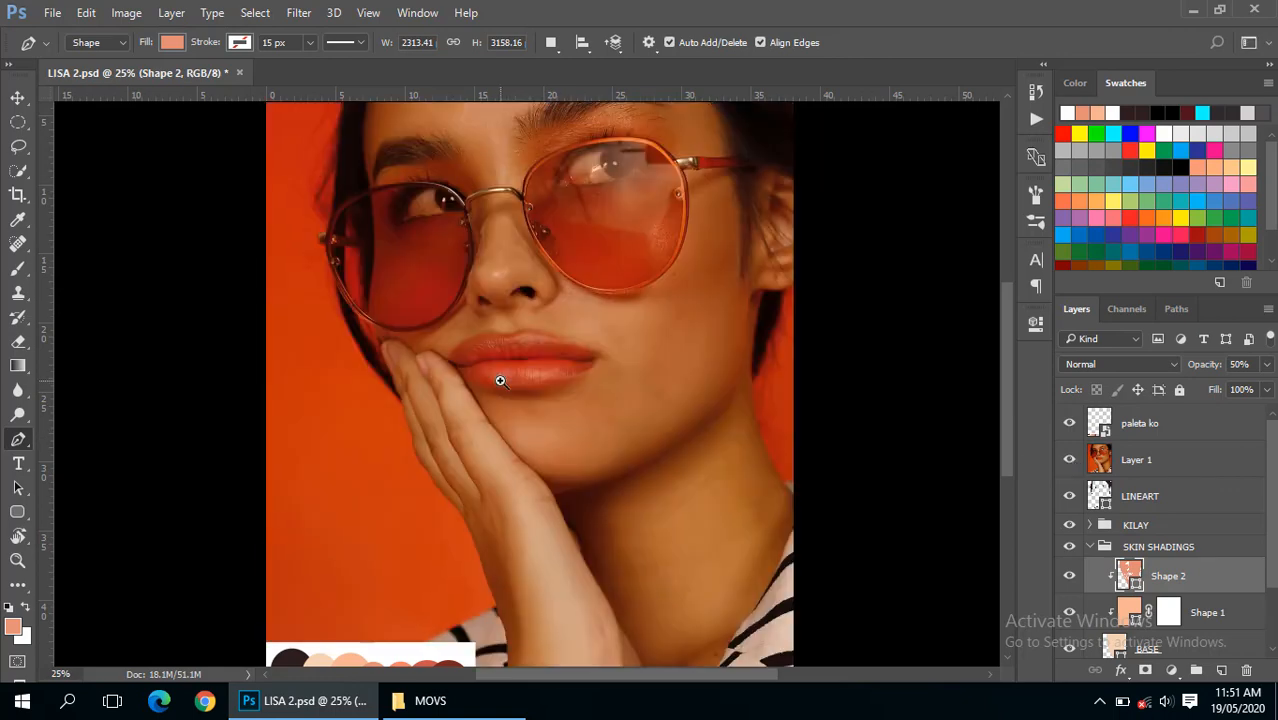
ctrl+click(499, 374)
click(1069, 459)
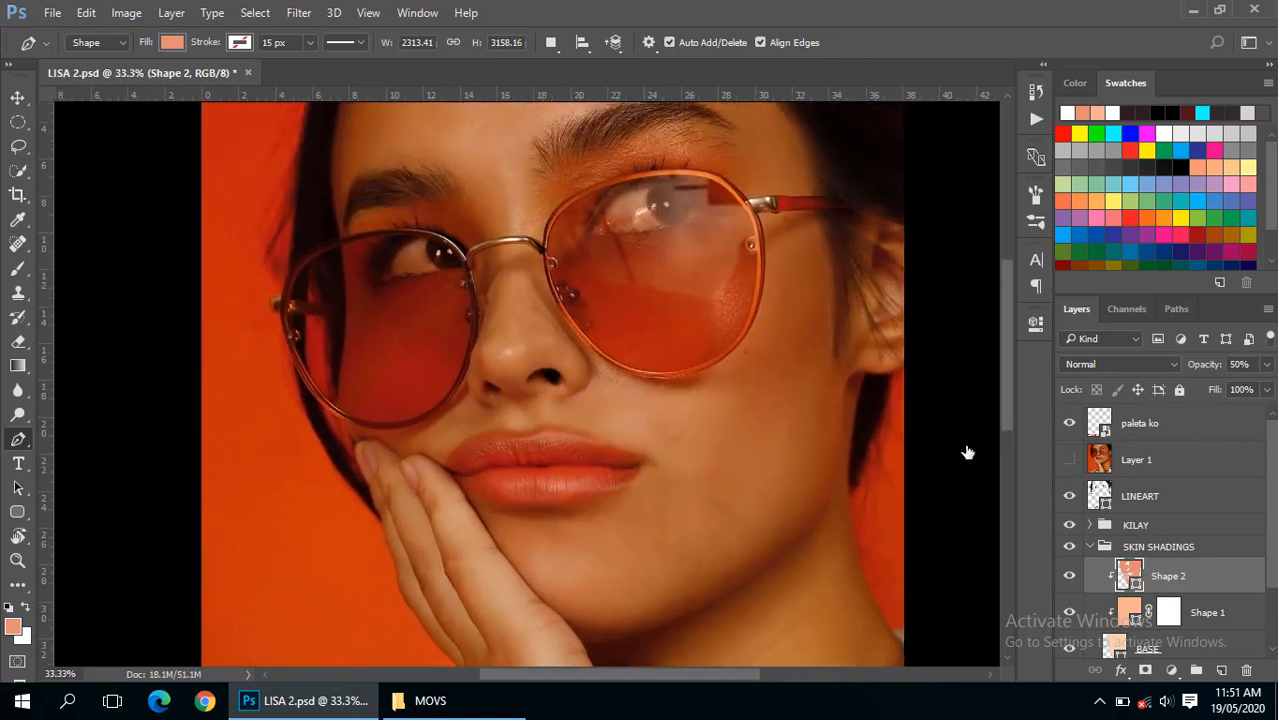
ctrl+alt+click(690, 398)
drag(681, 423, 685, 334)
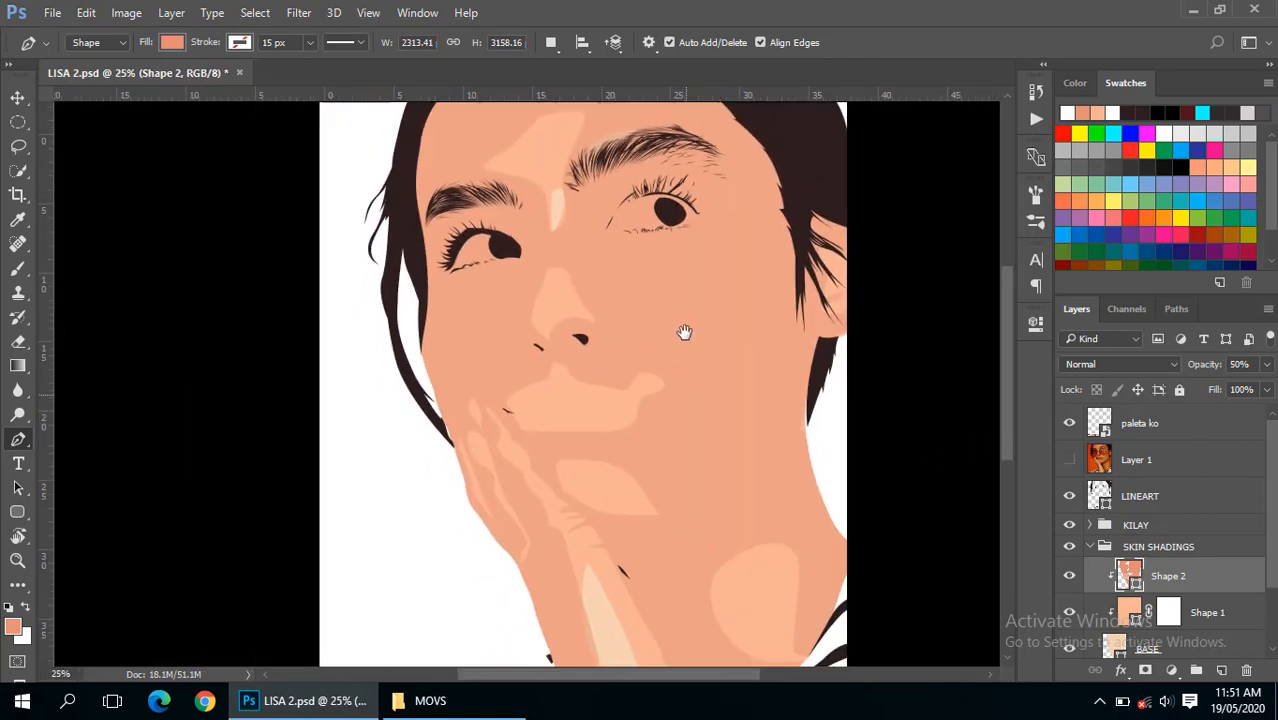
ctrl+alt+click(684, 333)
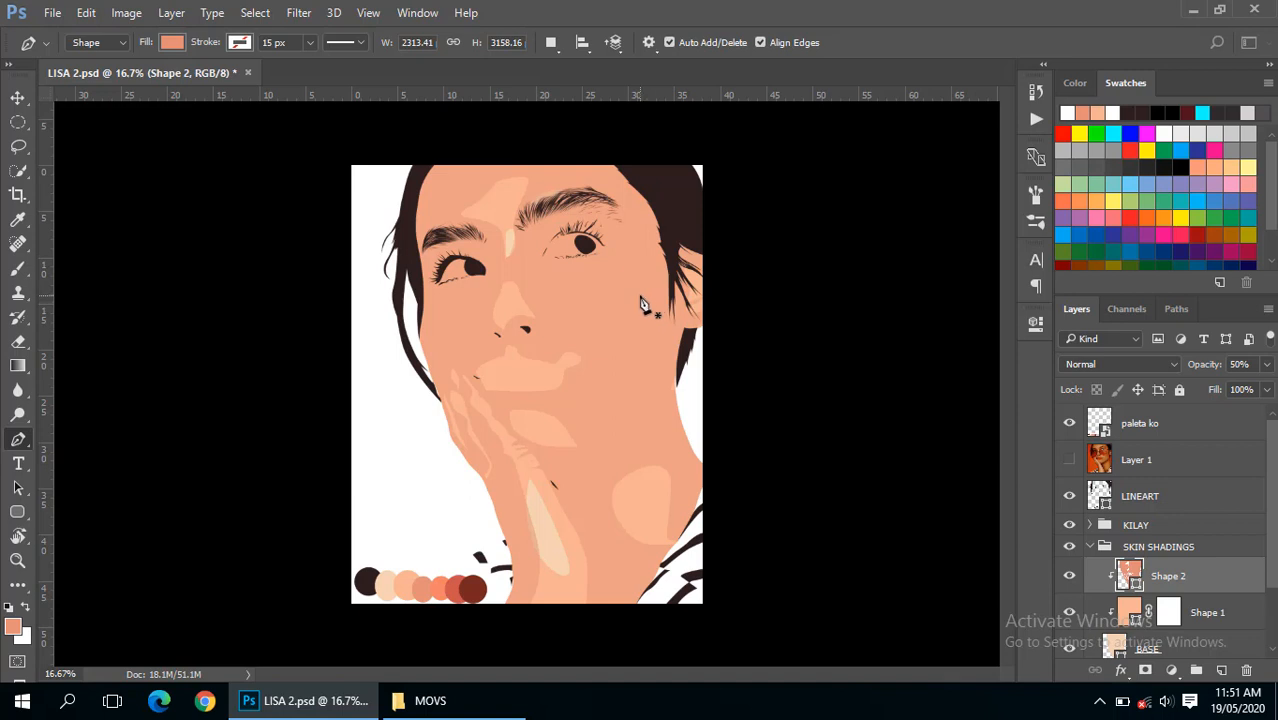
- Show the photo layer again and examine the shadows around the nose, mouth and cheeks
click(1069, 467)
ctrl+click(506, 340)
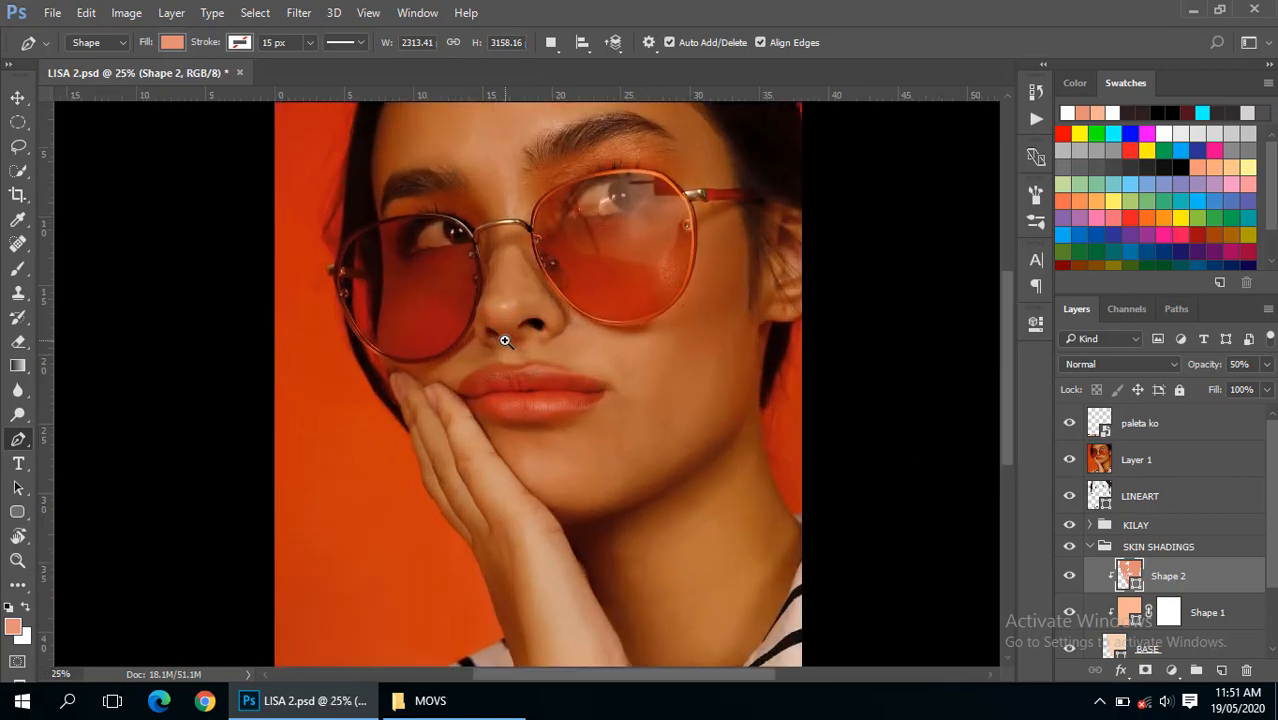
ctrl+click(505, 340)
drag(542, 334, 518, 376)
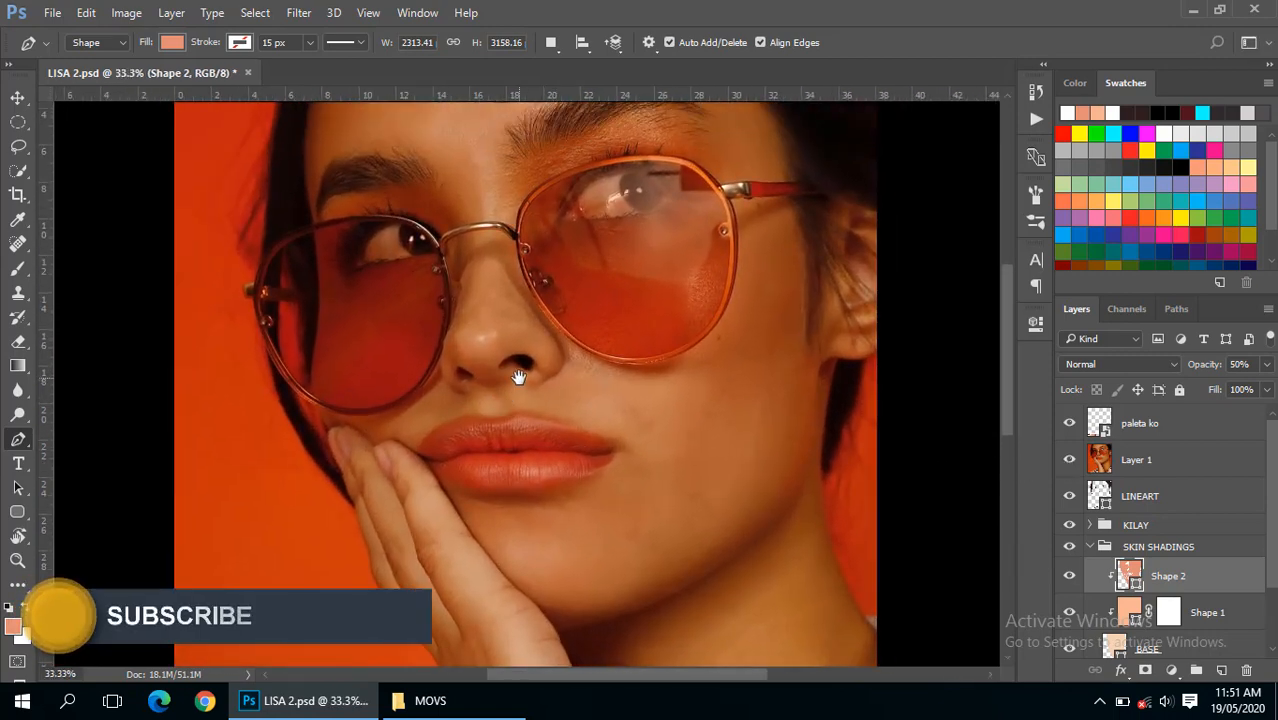
ctrl+alt+click(518, 377)
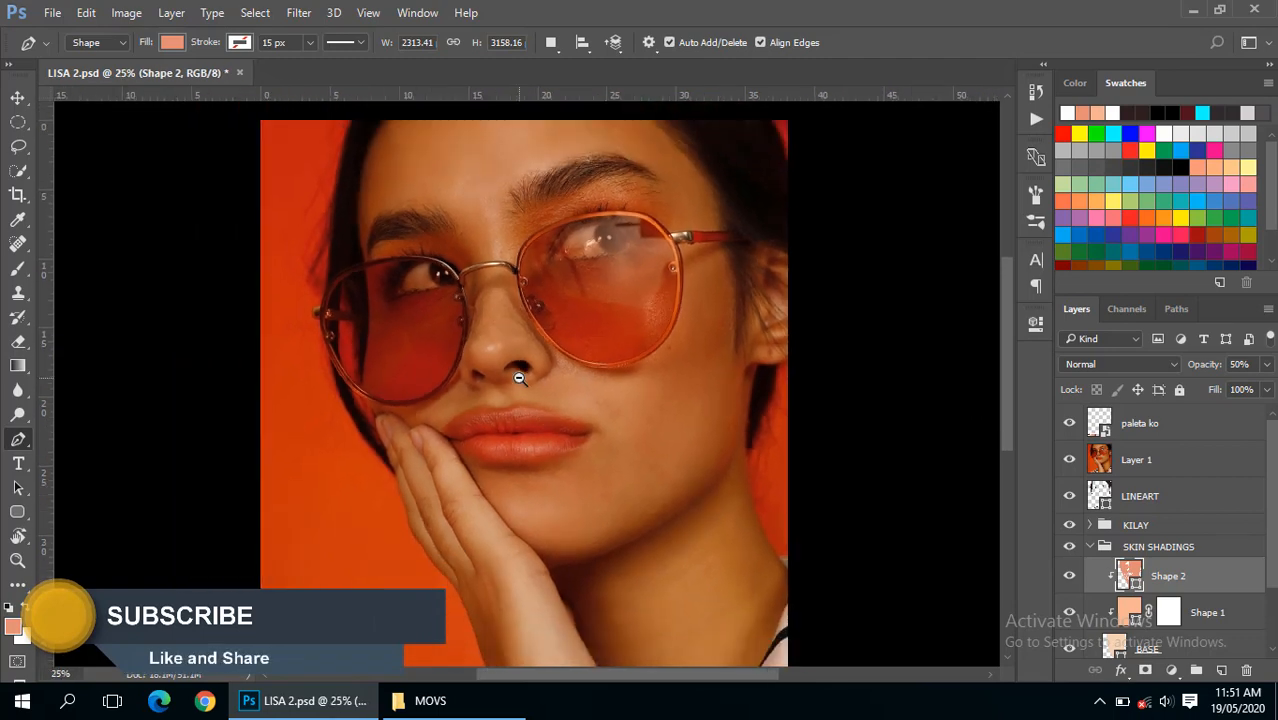